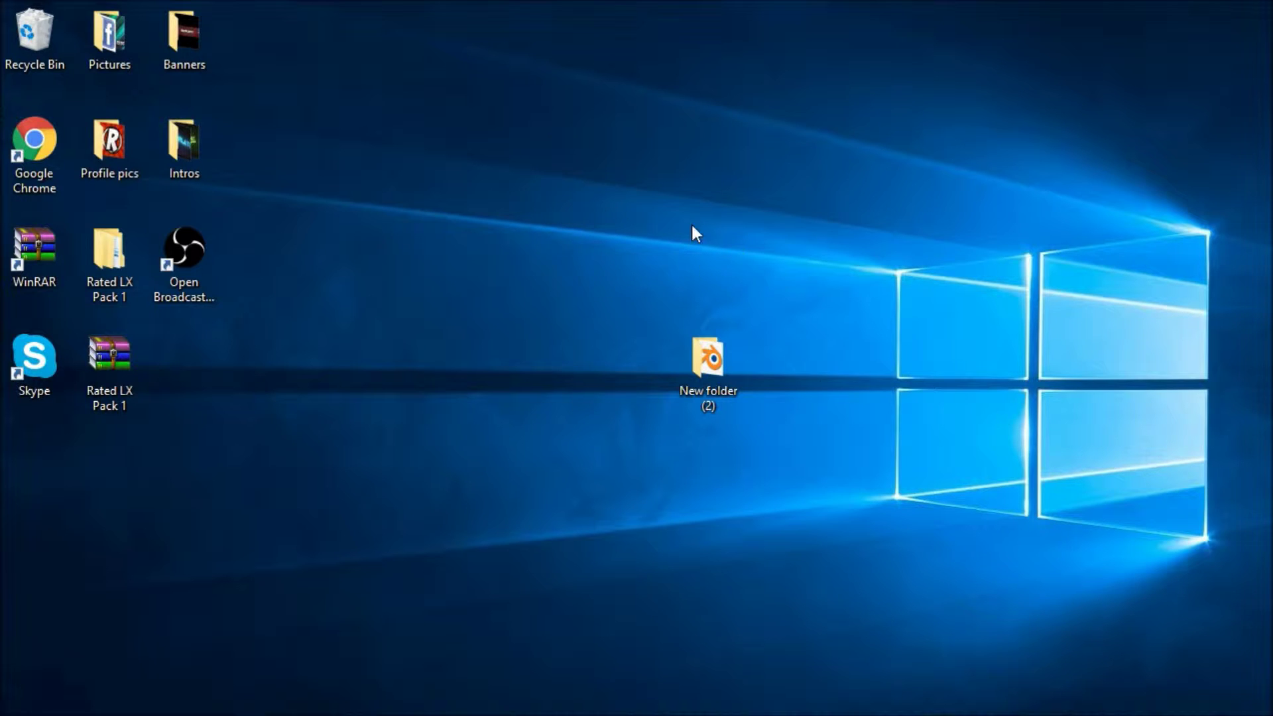
Open New folder (2) and create a new empty folder inside it
left_click(732, 364)
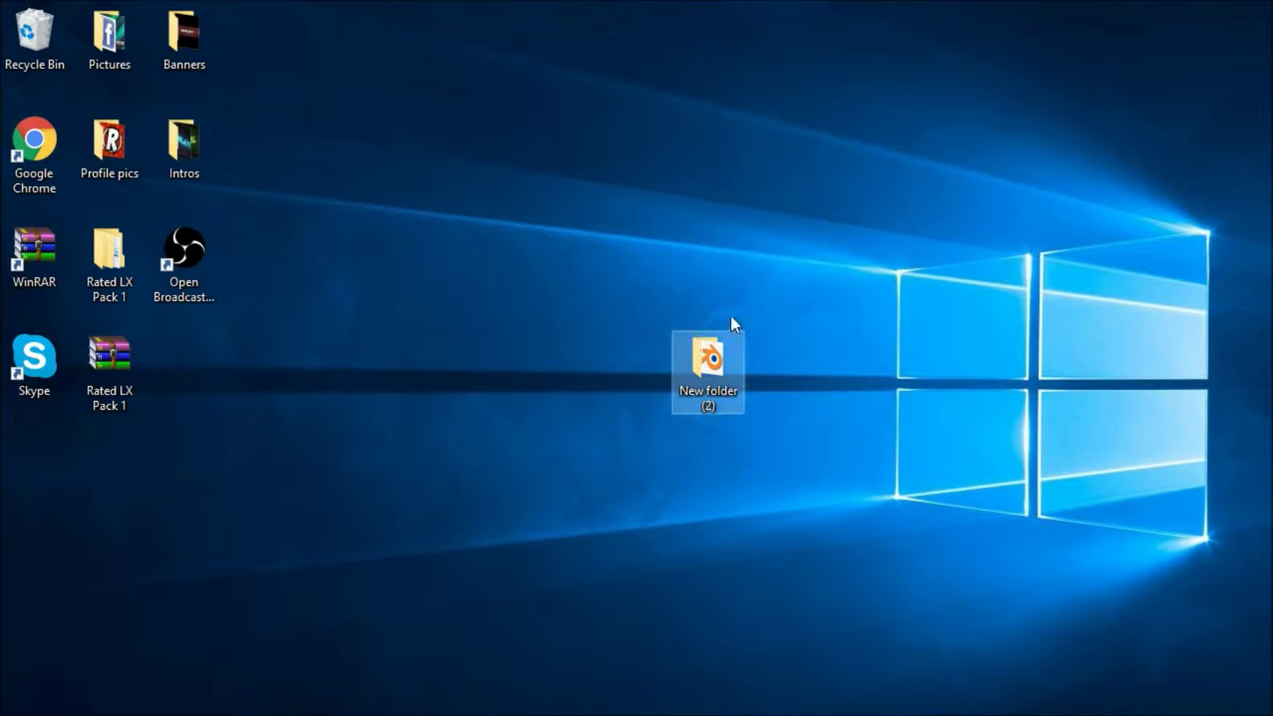
double_click(711, 363)
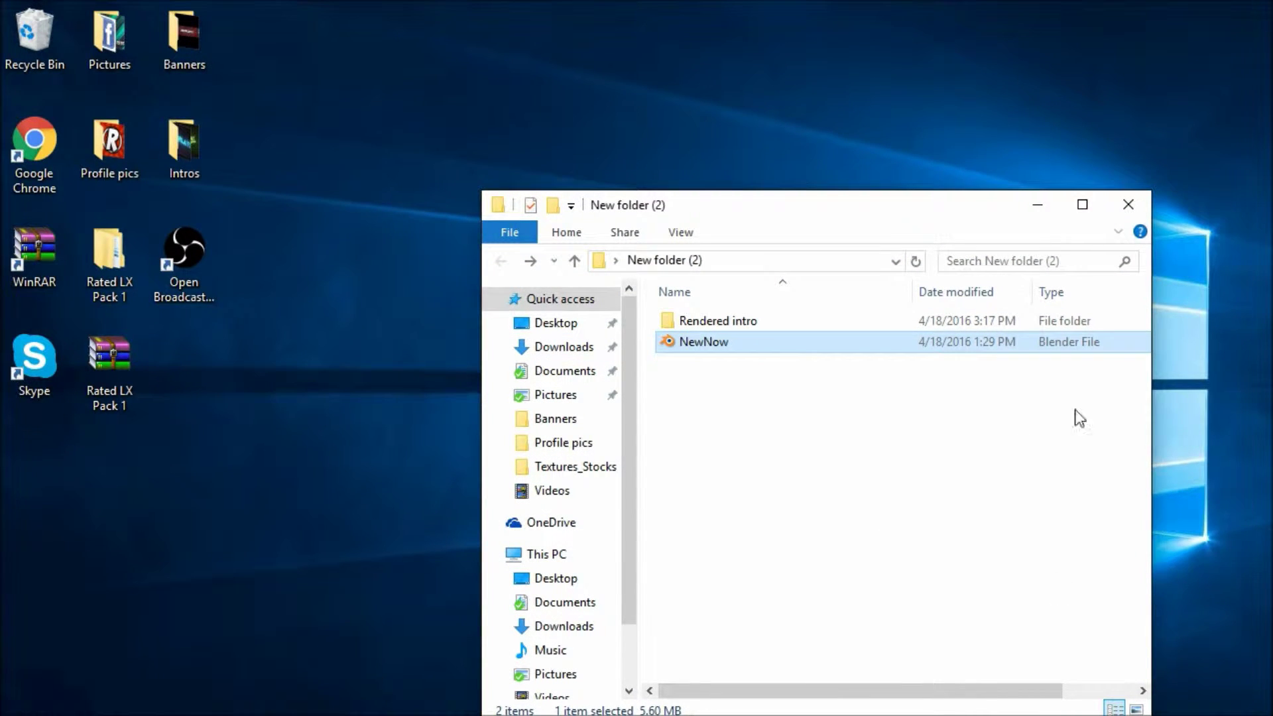
right_click(826, 406)
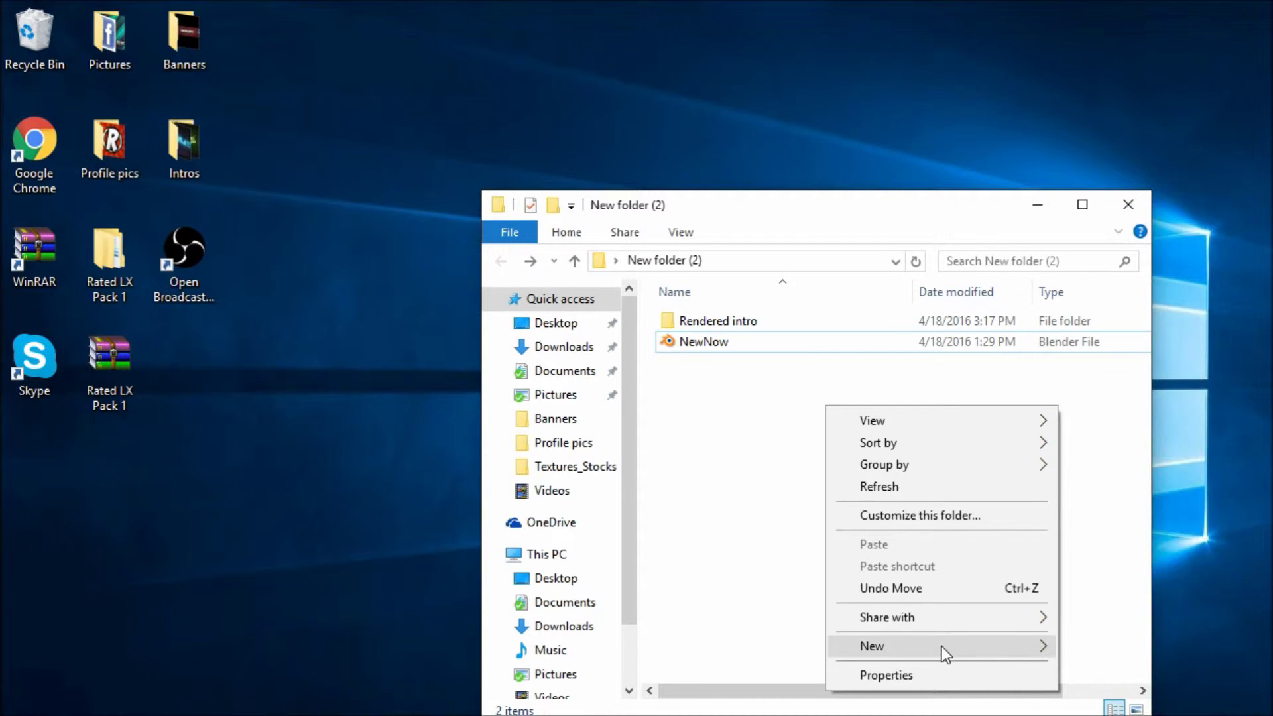
mouse_move(941, 646)
left_click(1141, 463)
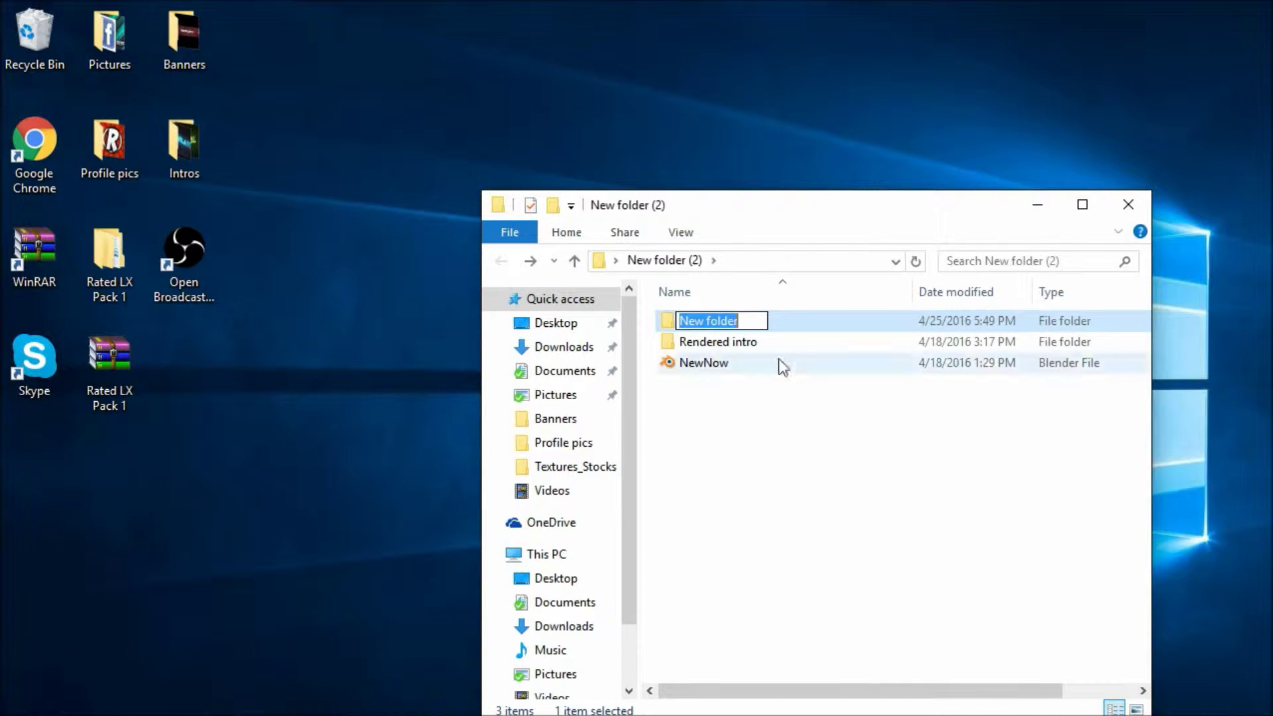
Delete the newly created folder, leaving only Rendered intro and NewNow
right_click(759, 322)
left_click(834, 436)
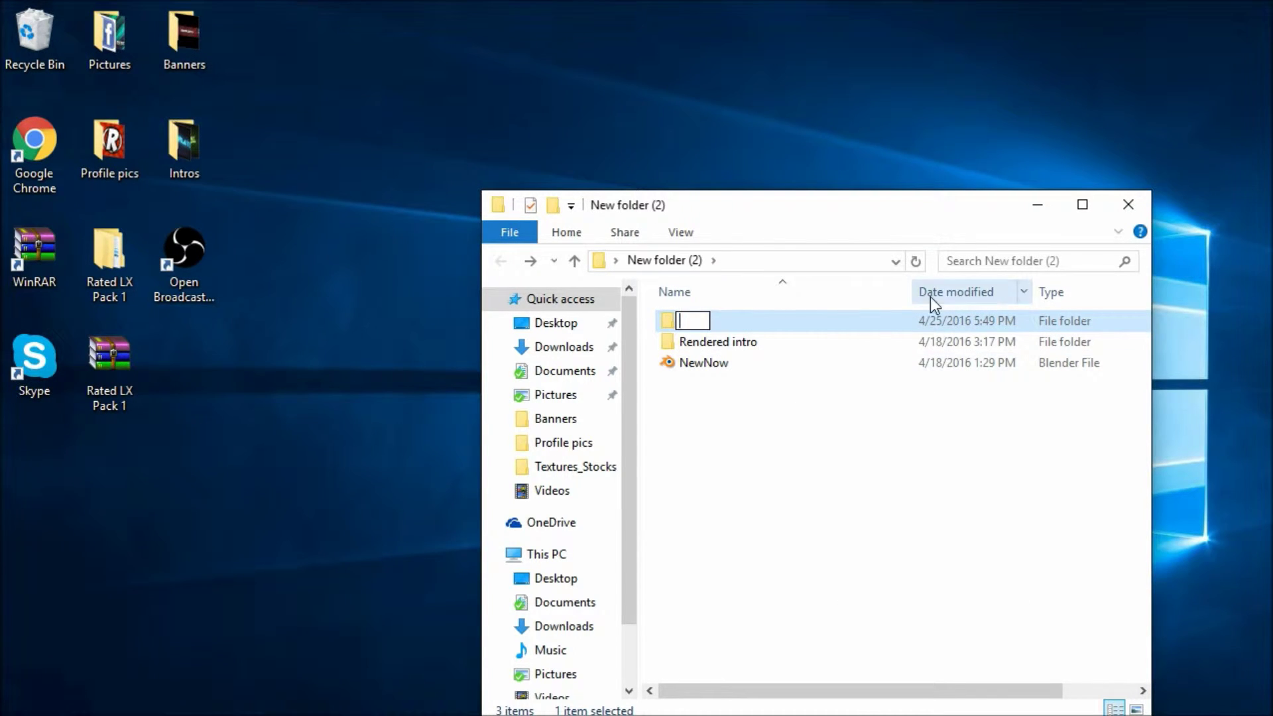
right_click(821, 321)
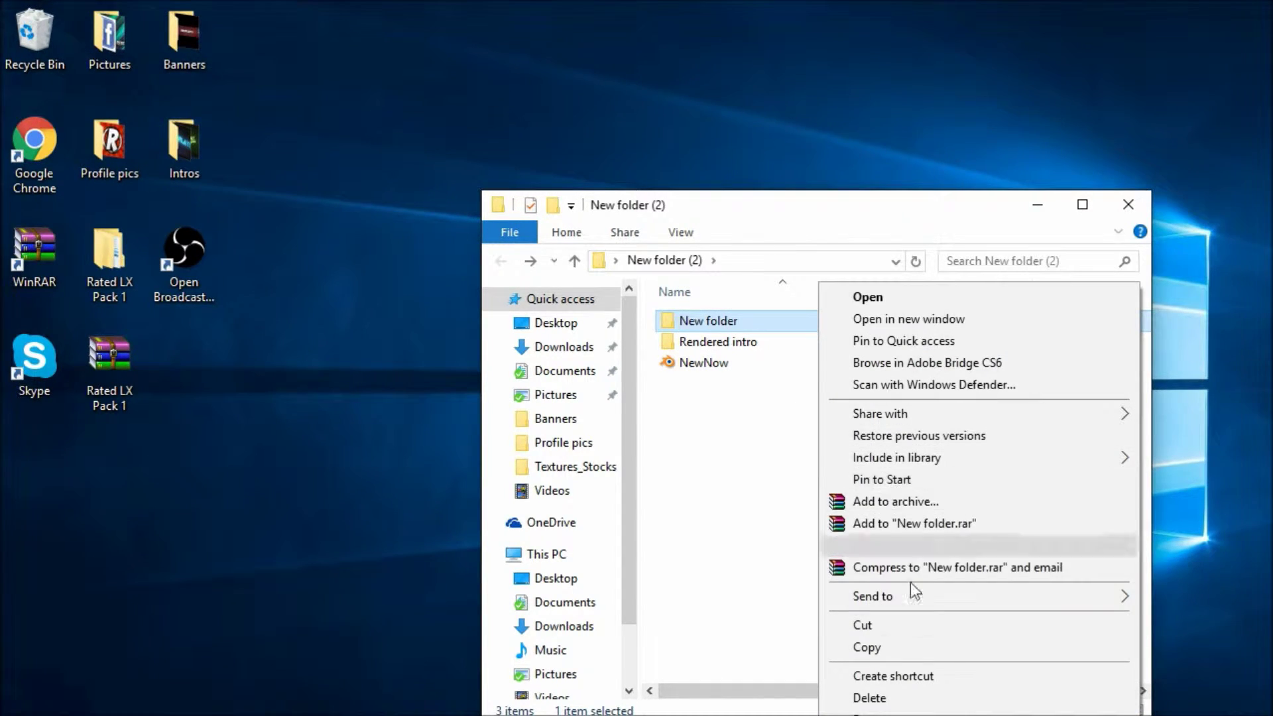
left_click(924, 693)
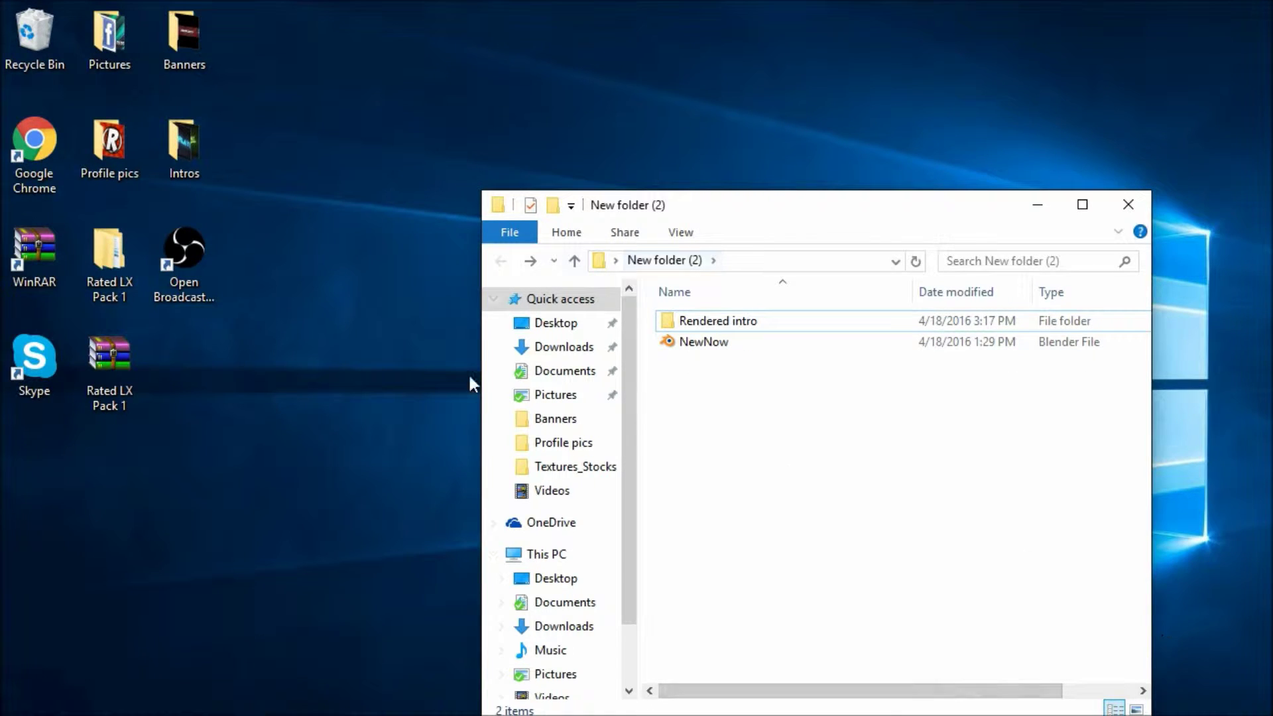
Open NewNow.blend and briefly preview the intro animation, adjusting system volume
double_click(726, 343)
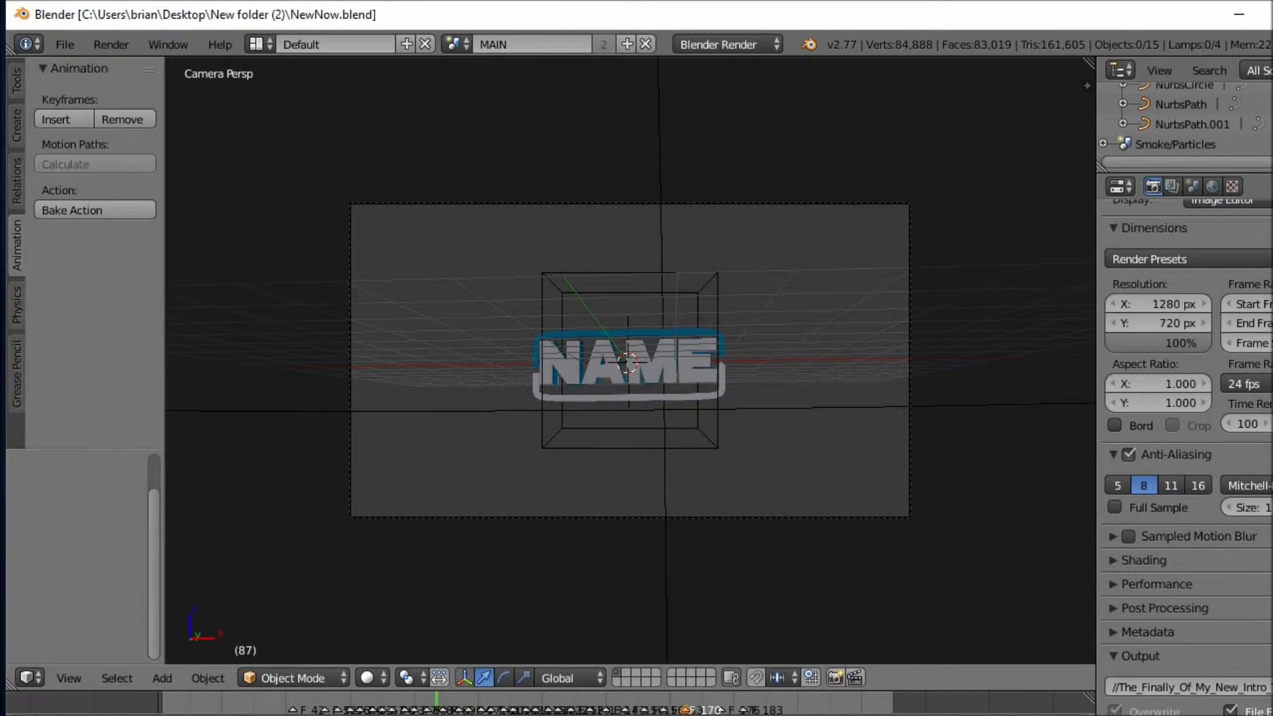
key("alt+a")
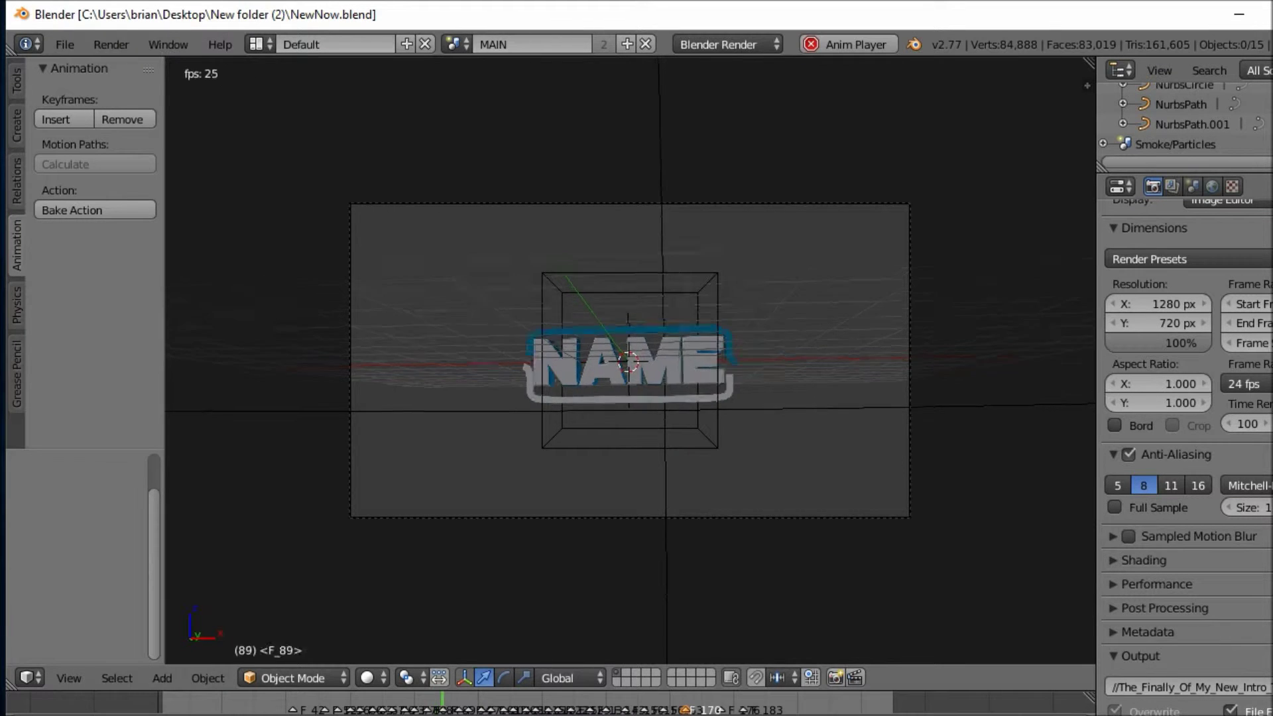
key("alt+a")
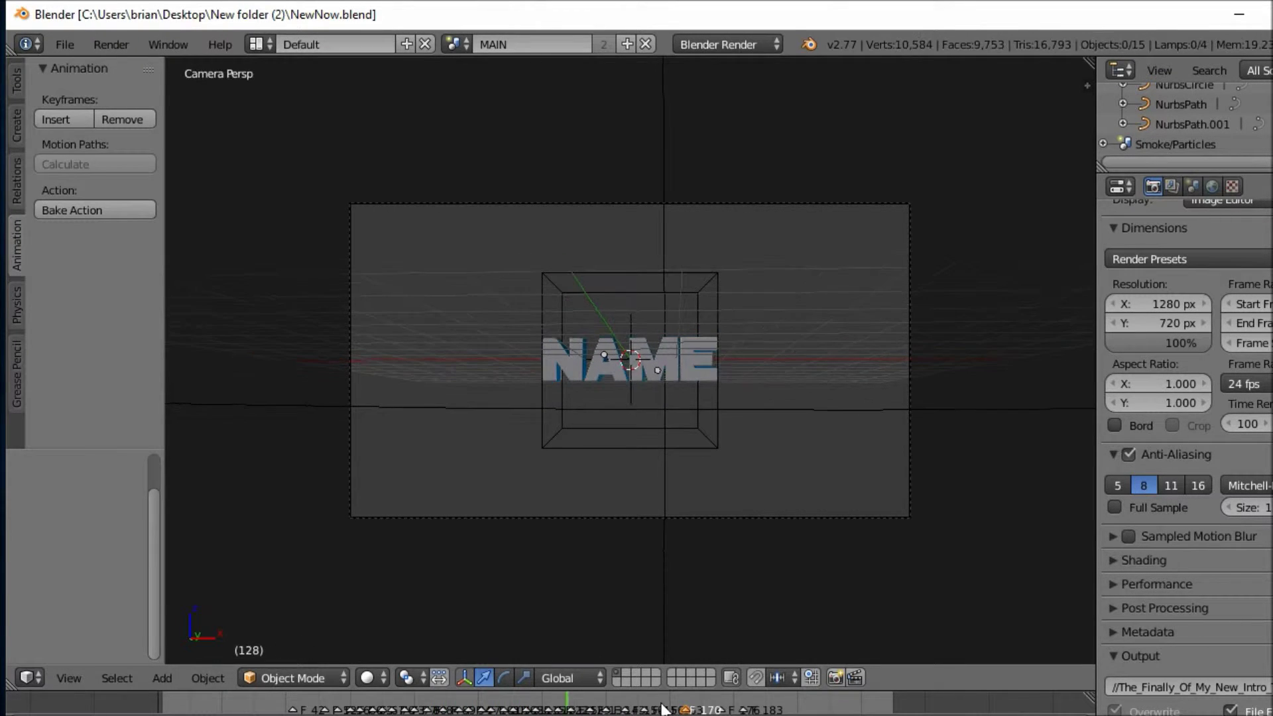
key("XF86AudioLowerVolume")
key("XF86AudioLowerVolume")
key("XF86AudioLowerVolume")
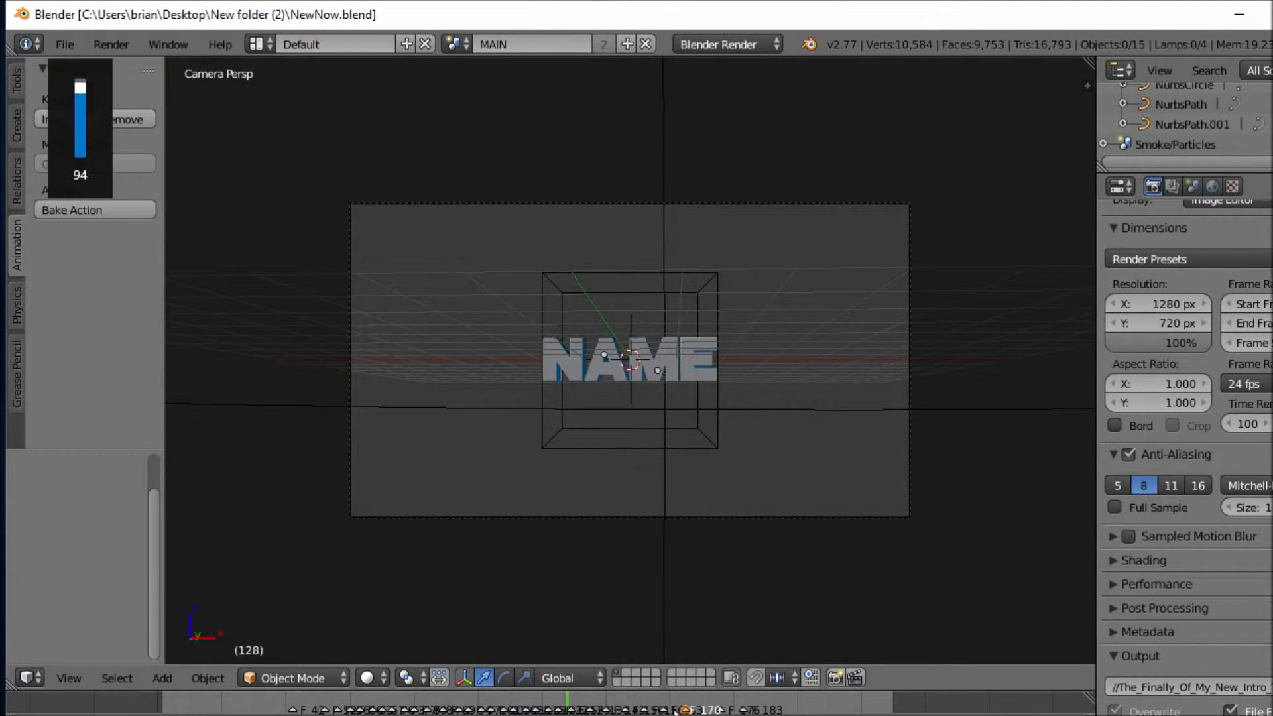
key("XF86AudioRaiseVolume")
key("XF86AudioRaiseVolume")
Replay the intro from the start, scrub the timeline, and select the NAME title text
left_click_drag(576, 709, 99, 708)
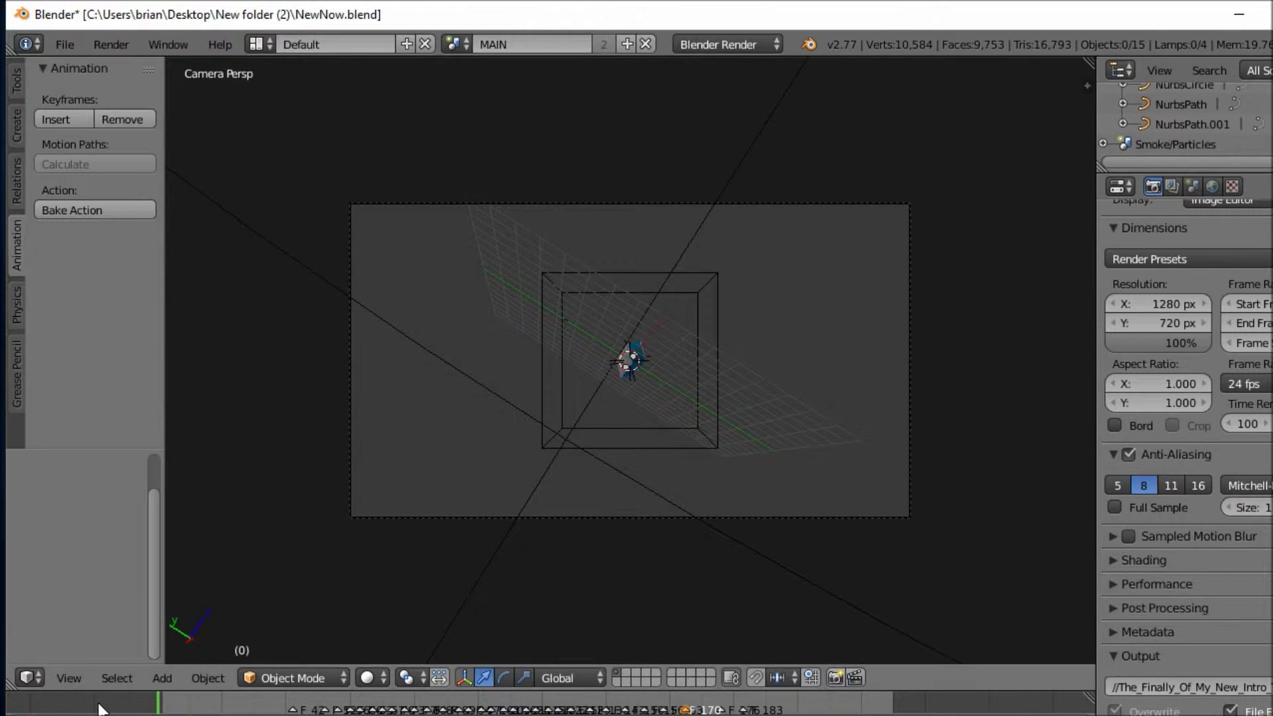
key("XF86AudioLowerVolume")
key("XF86AudioLowerVolume")
key("XF86AudioLowerVolume")
key("XF86AudioLowerVolume")
key("XF86AudioLowerVolume")
key("XF86AudioLowerVolume")
key("XF86AudioLowerVolume")
key("XF86AudioLowerVolume")
key("XF86AudioLowerVolume")
key("XF86AudioLowerVolume")
key("XF86AudioLowerVolume")
key("XF86AudioLowerVolume")
key("XF86AudioLowerVolume")
key("XF86AudioLowerVolume")
key("XF86AudioLowerVolume")
key("XF86AudioLowerVolume")
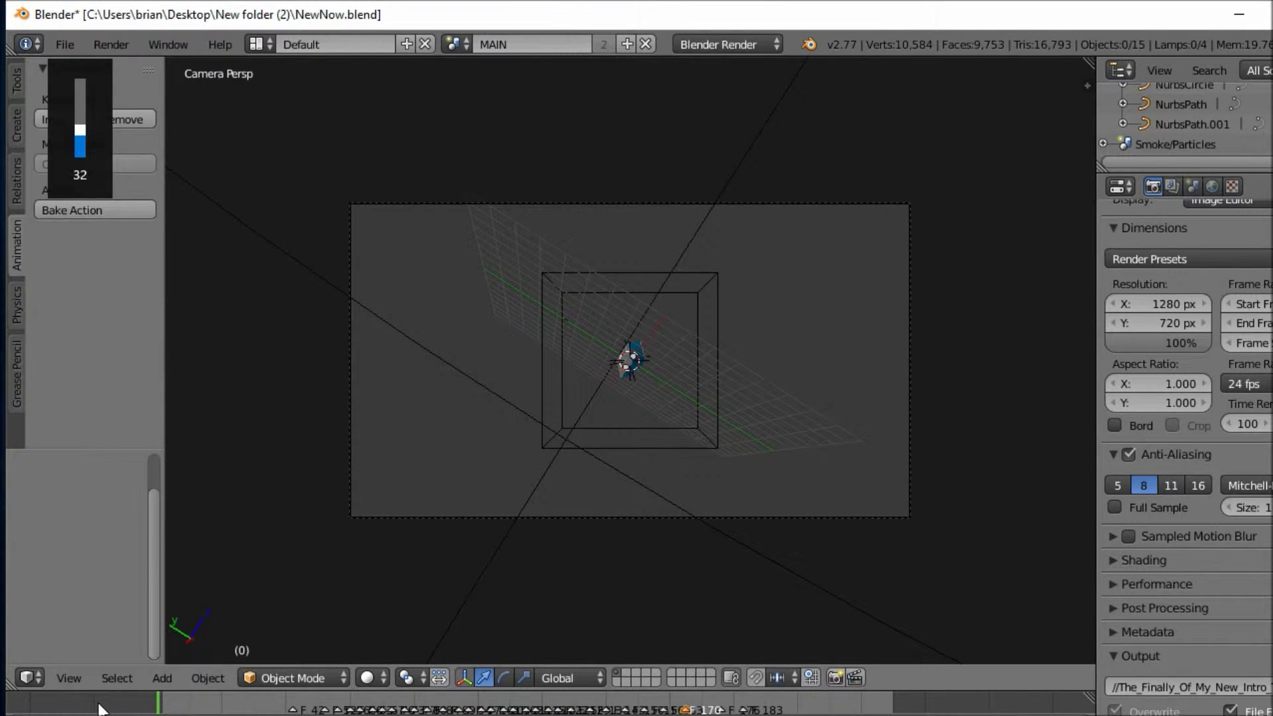
key("XF86AudioRaiseVolume")
key("XF86AudioRaiseVolume")
key("XF86AudioRaiseVolume")
key("XF86AudioRaiseVolume")
key("alt+a")
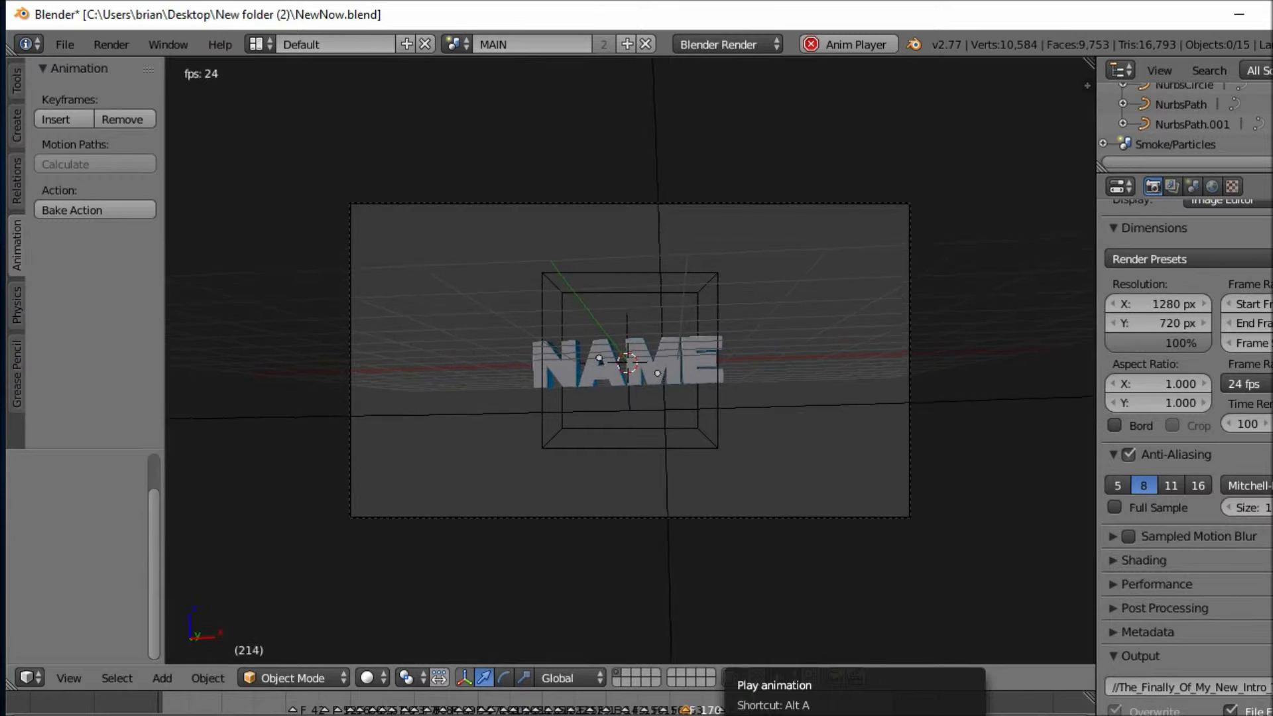
key("Escape")
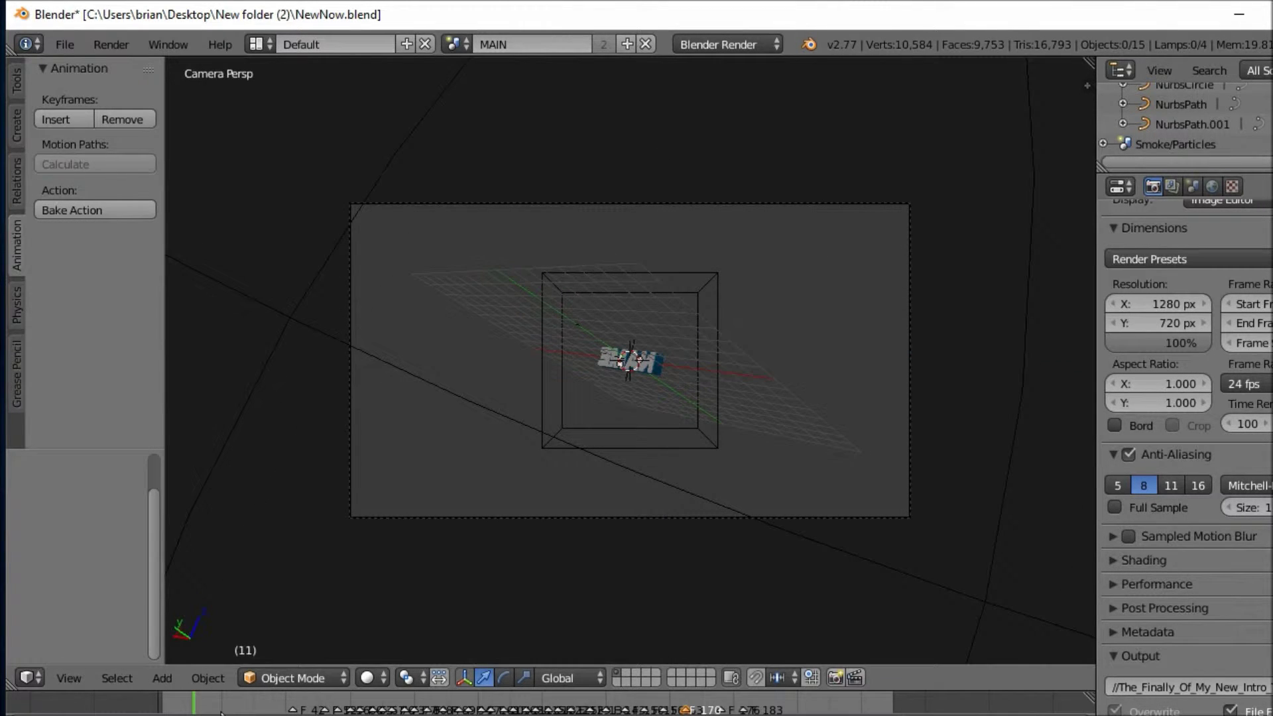
left_click(148, 702)
left_click_drag(147, 702, 311, 711)
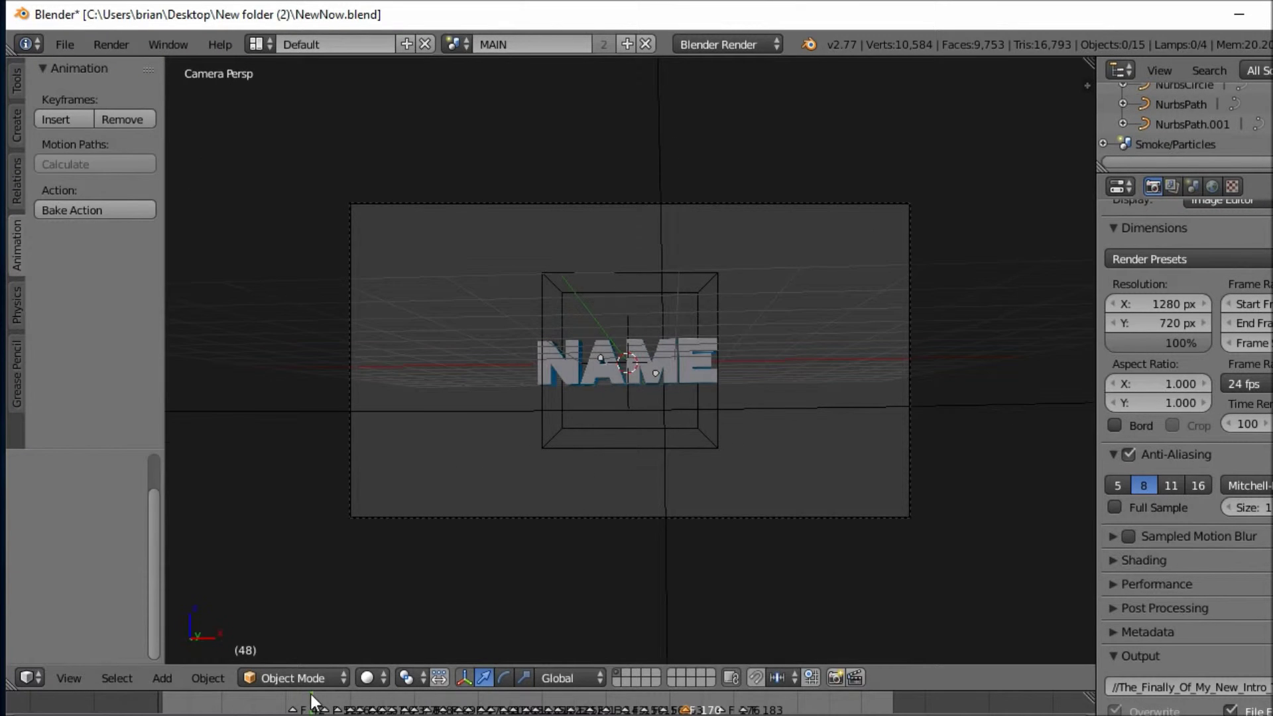
right_click(558, 362)
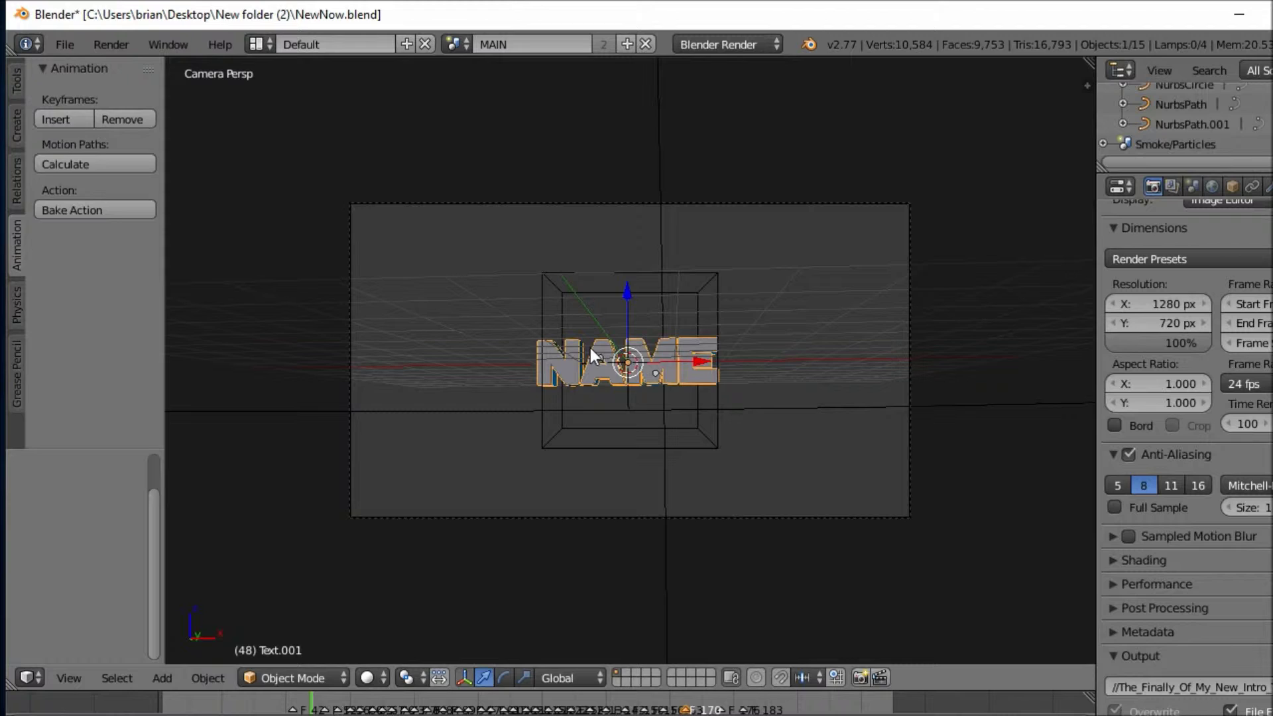
Replace the front title text NAME with REDPLAYS in Edit Mode
key("Tab")
key("BackSpace")
key("BackSpace")
key("BackSpace")
key("BackSpace")
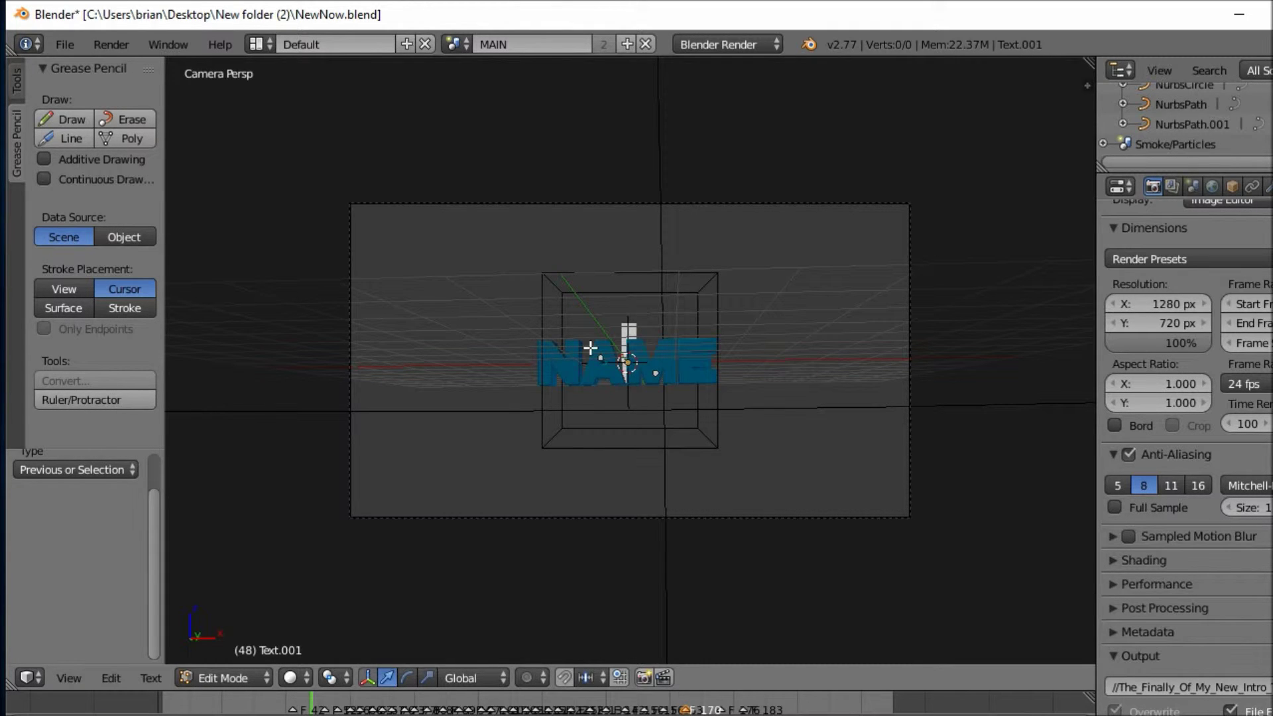
type("R")
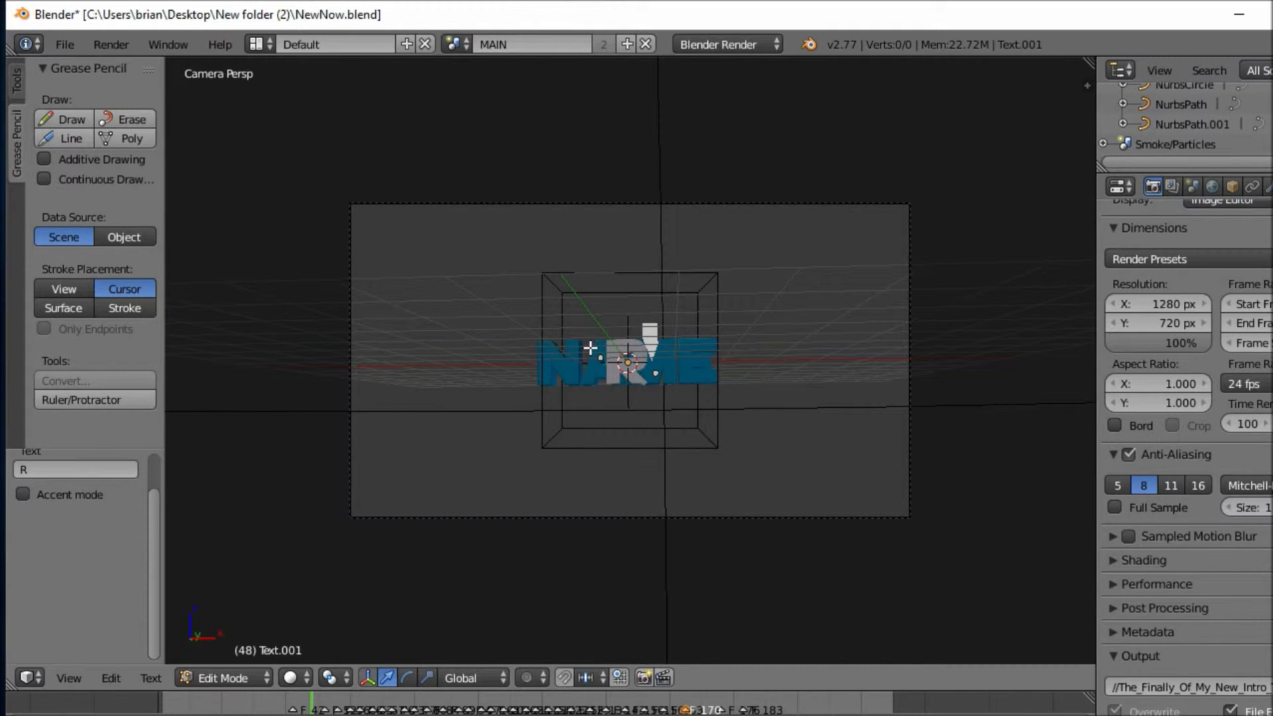
type("EDPLAY")
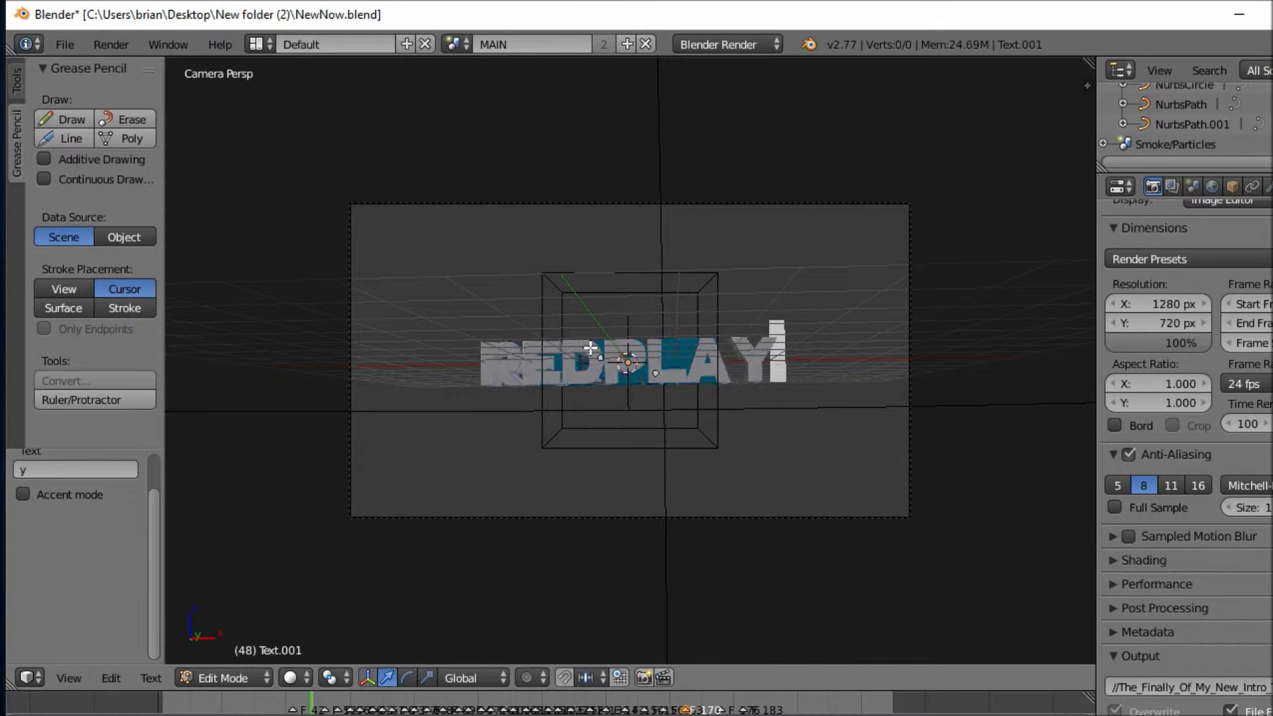
type("S")
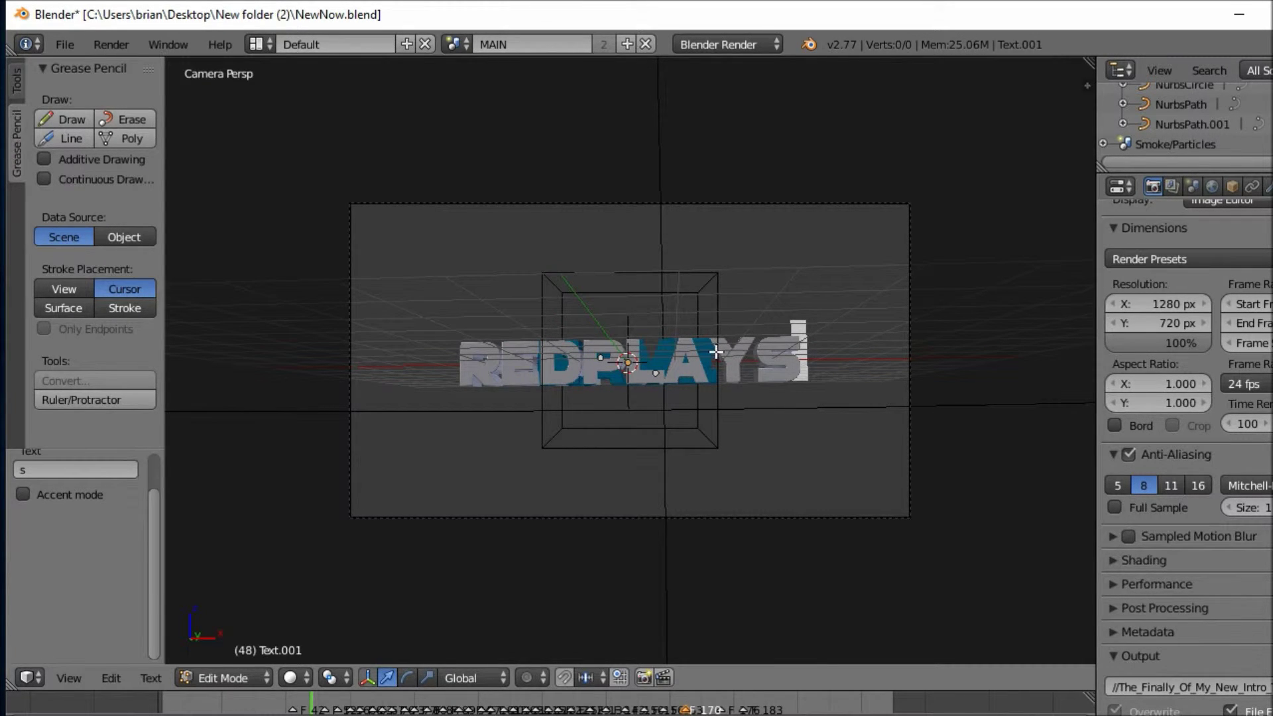
key("Tab")
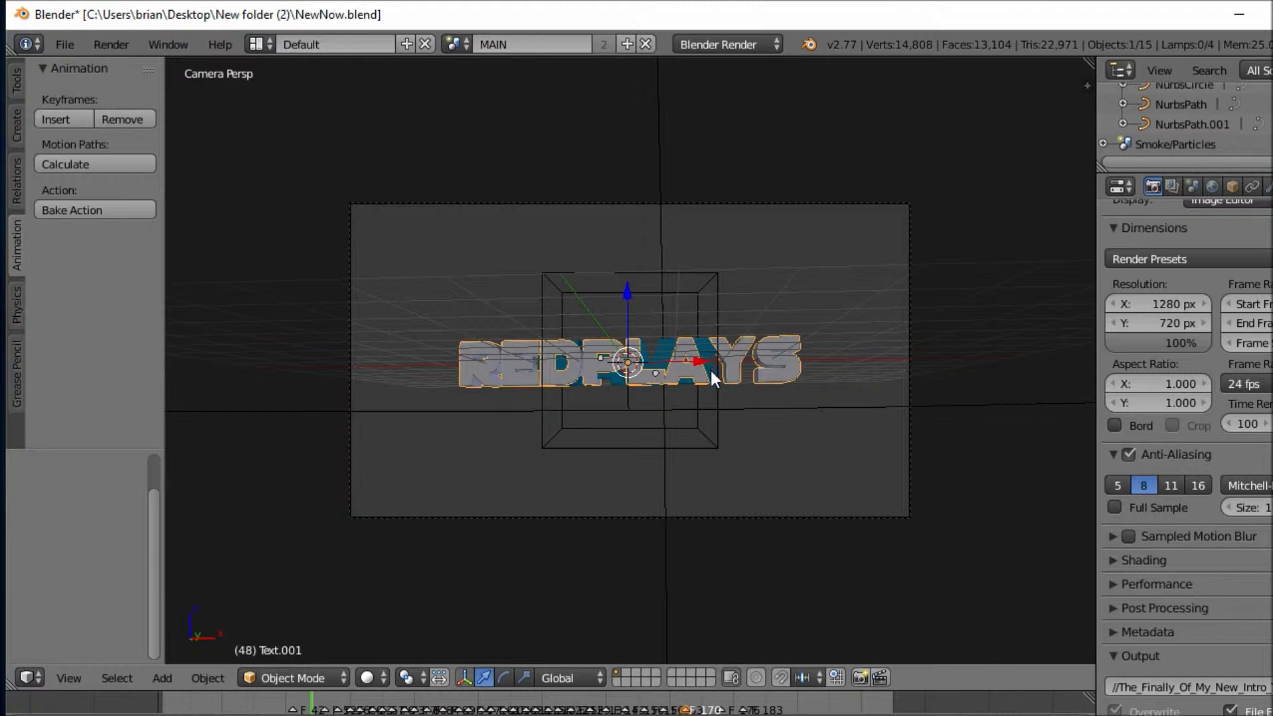
Correct the second overlapping text object so it also reads REDPLAYS
right_click(663, 350)
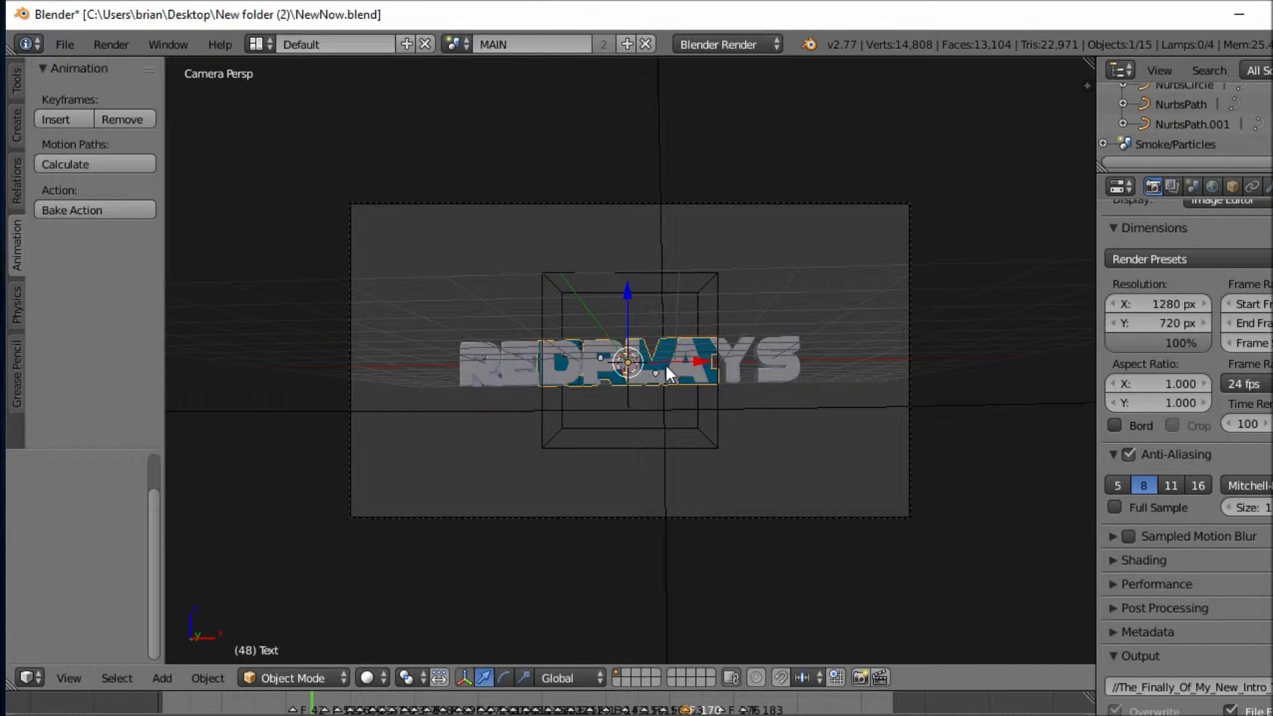
key("Tab")
key("BackSpace")
key("BackSpace")
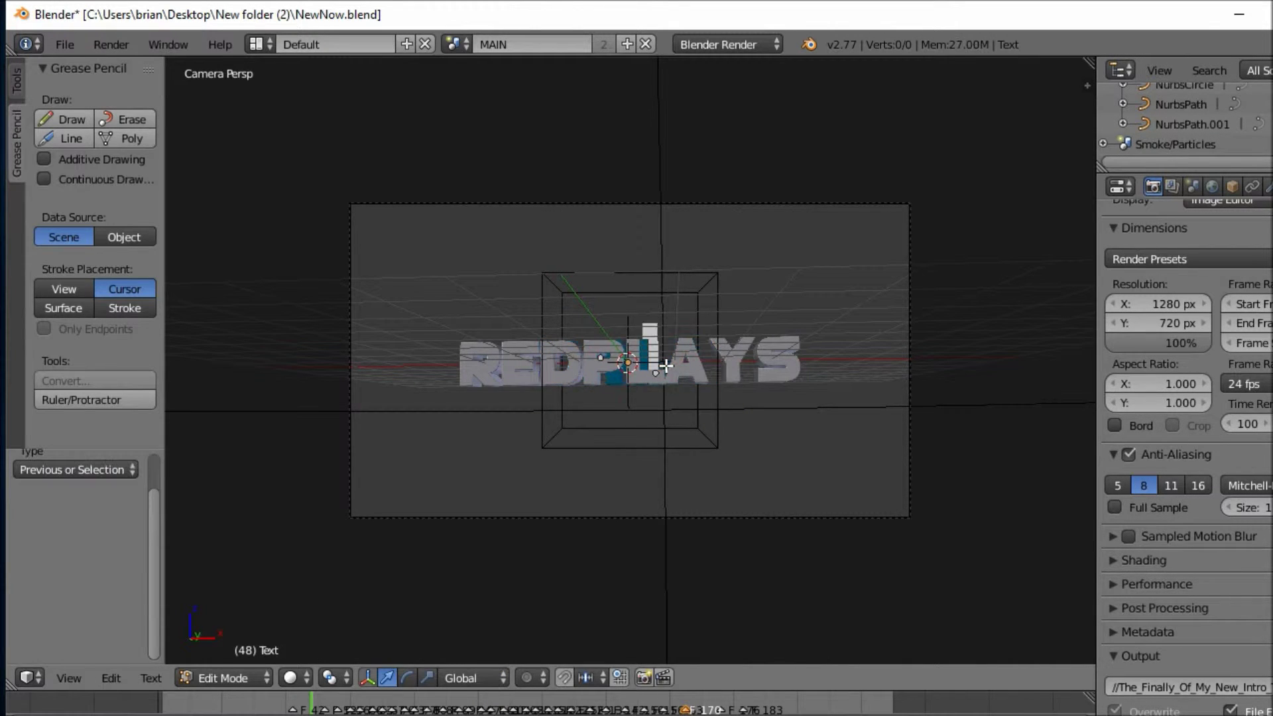
type("L")
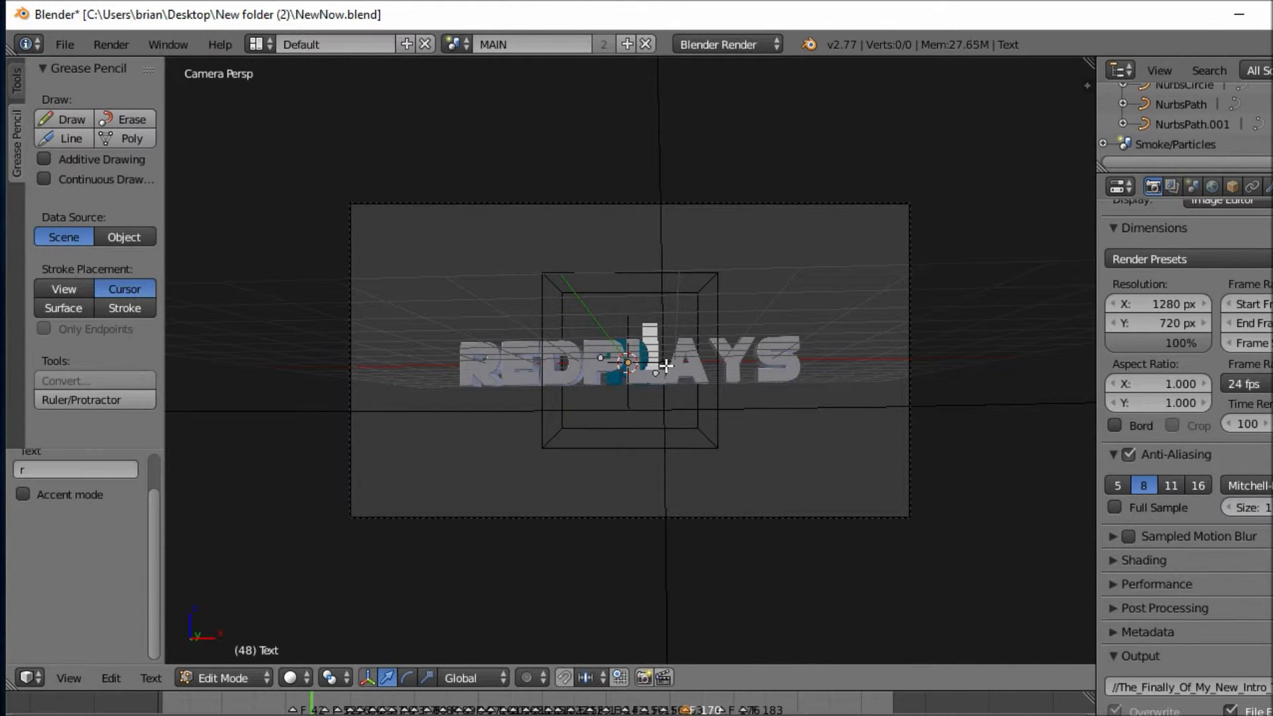
type("ays")
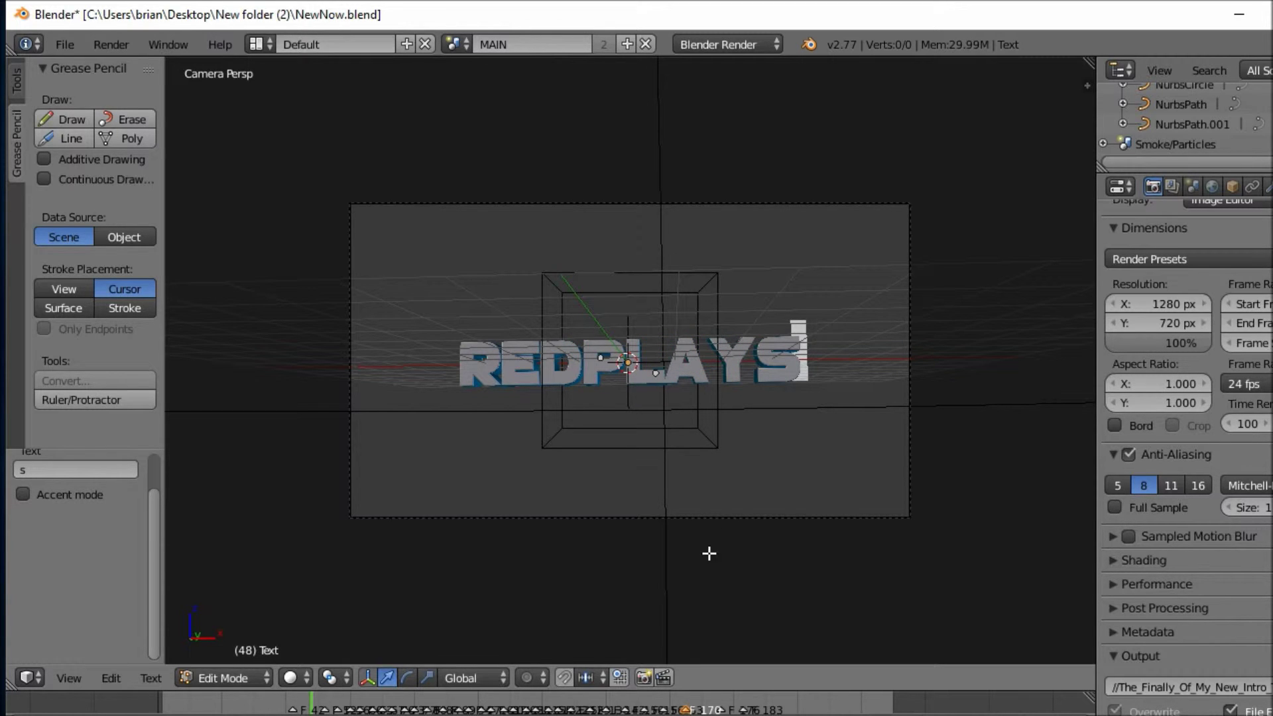
key("Tab")
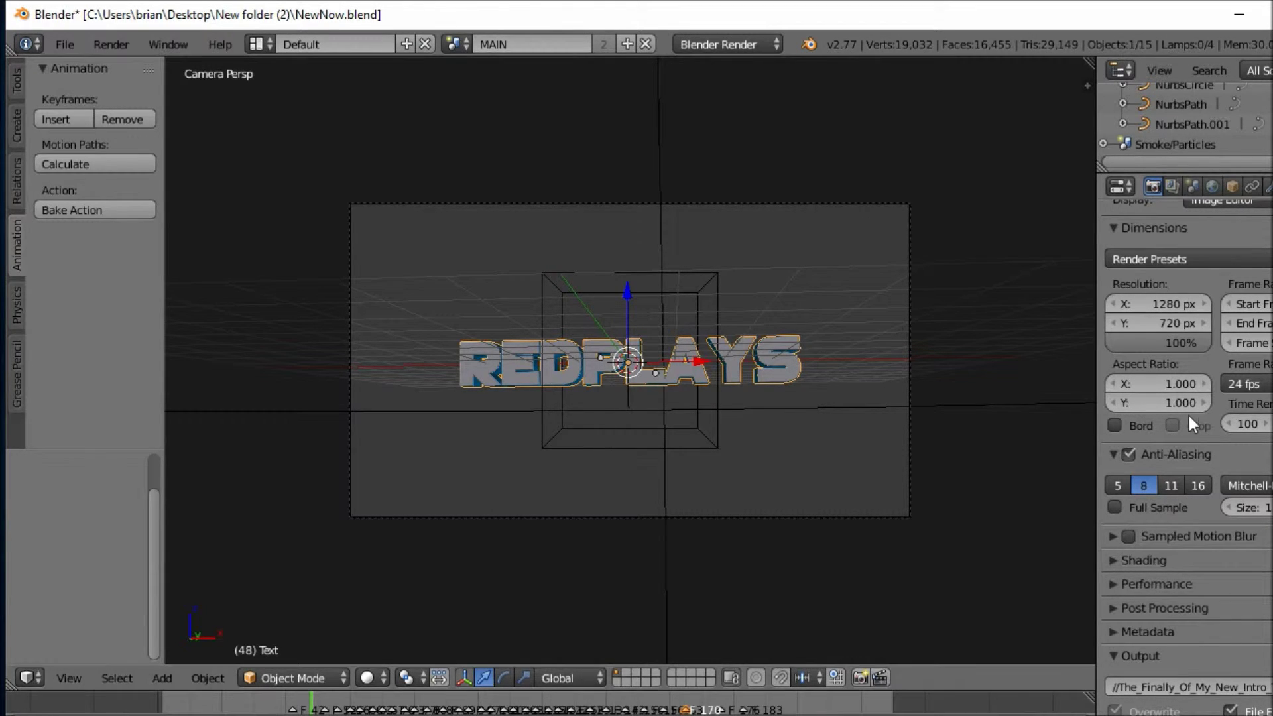
Place the 3D cursor below the camera frame, play the renamed intro, and return to frame 0
scroll(1207, 421, "up", 4)
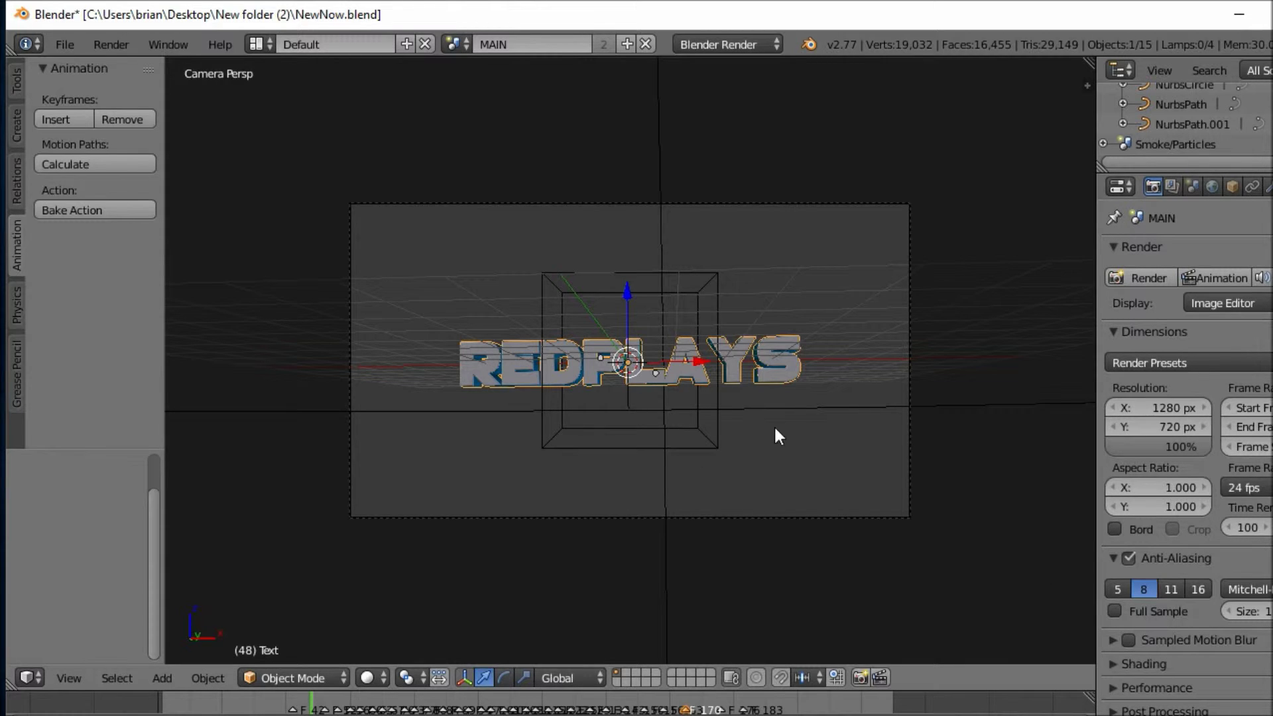
left_click(618, 540)
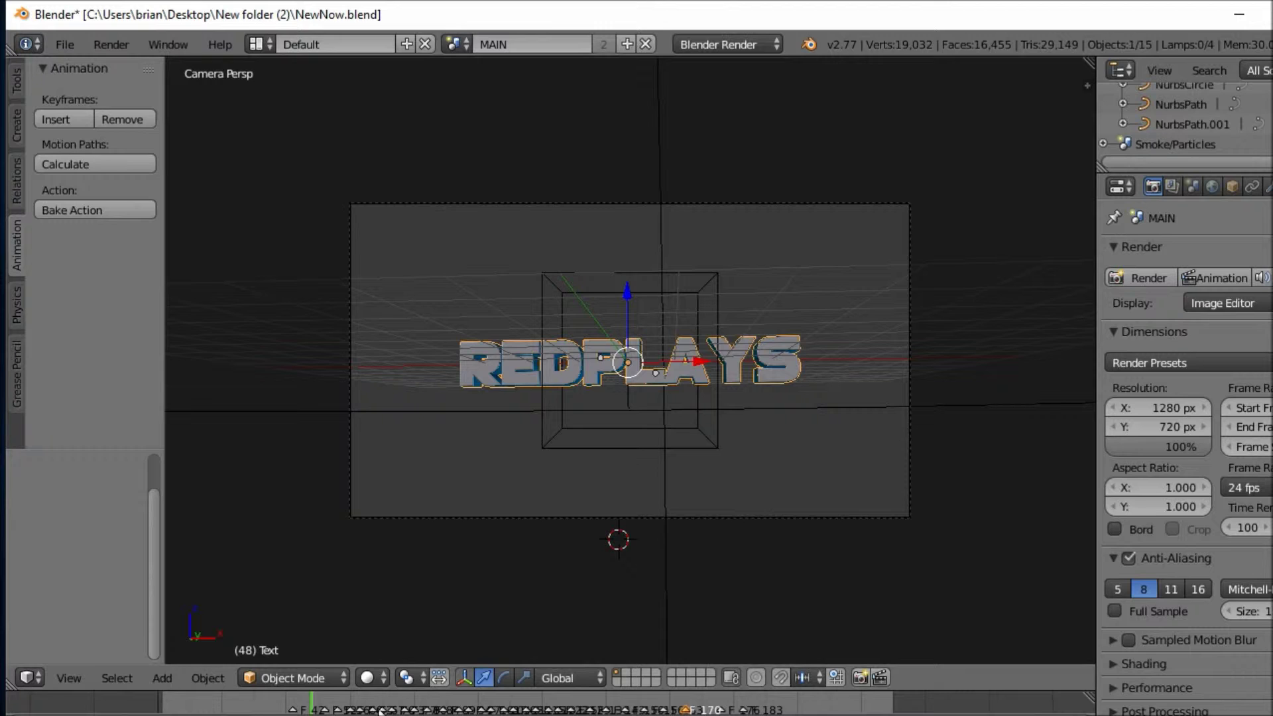
key("shift+Left")
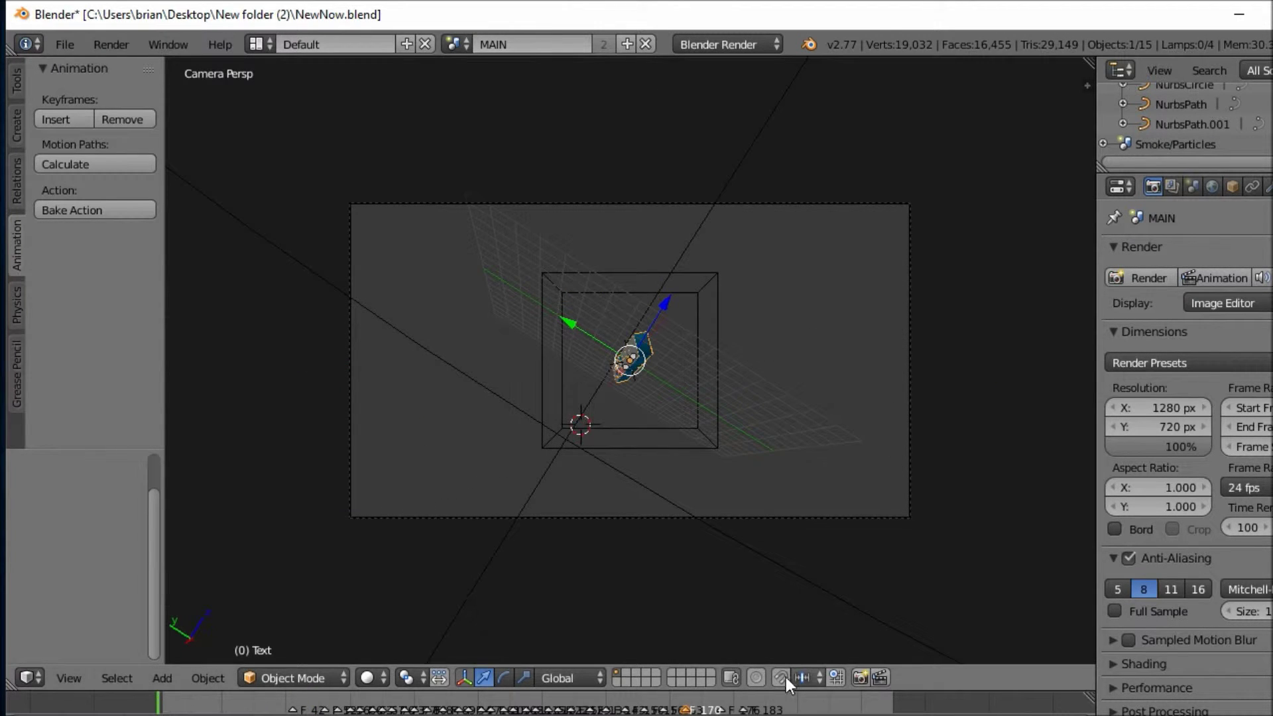
key("alt+a")
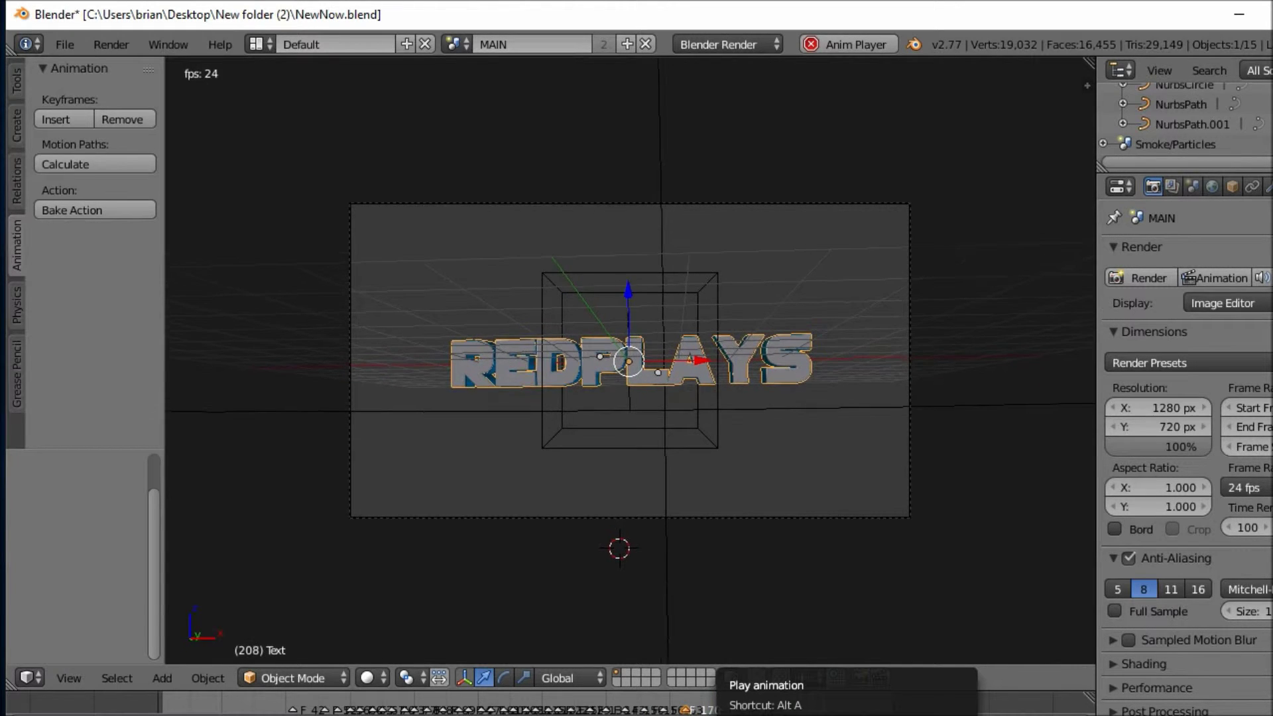
key("alt+a")
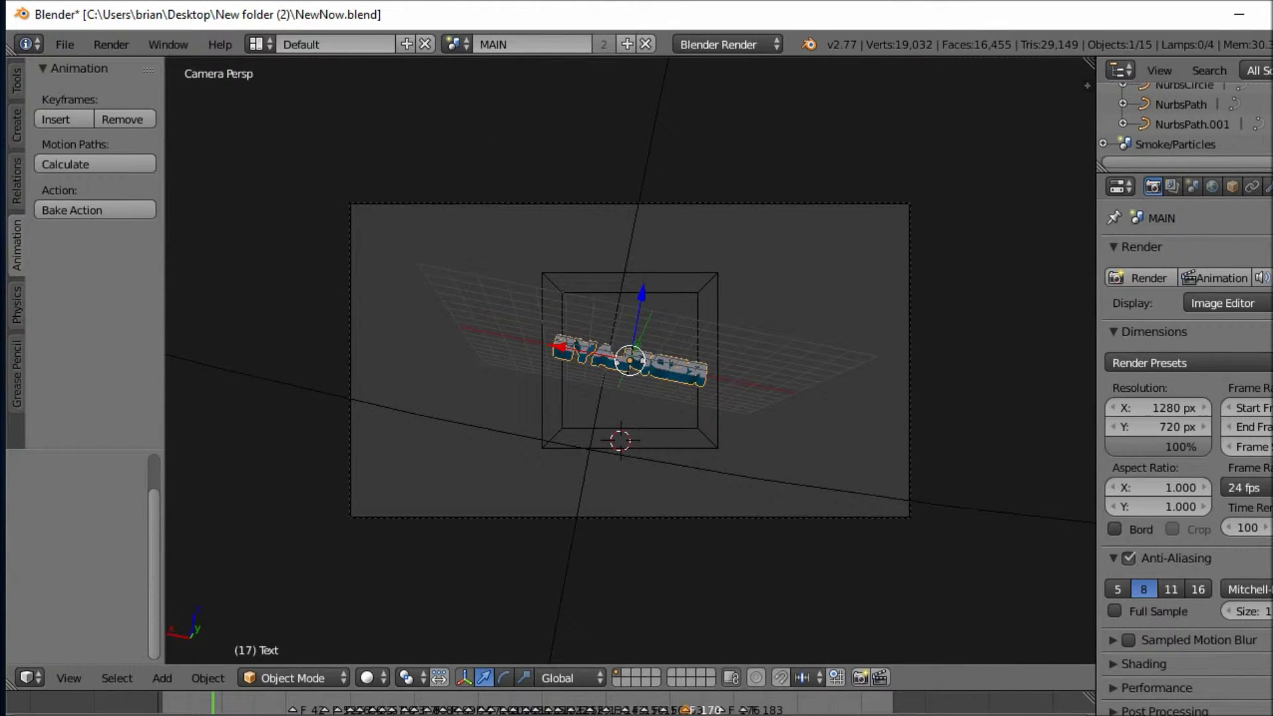
key("shift+Left")
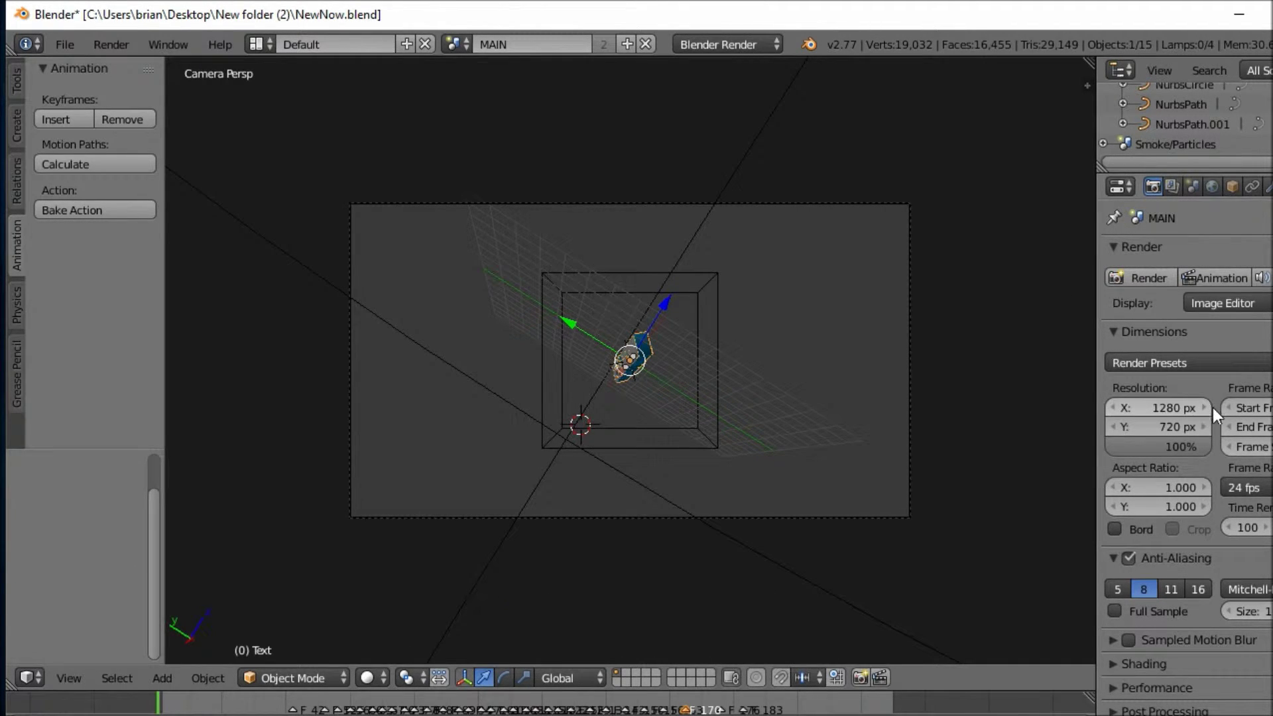
Change the render output file format from H.264 to MPEG and expand the Encoding settings
scroll(1212, 408, "down", 3)
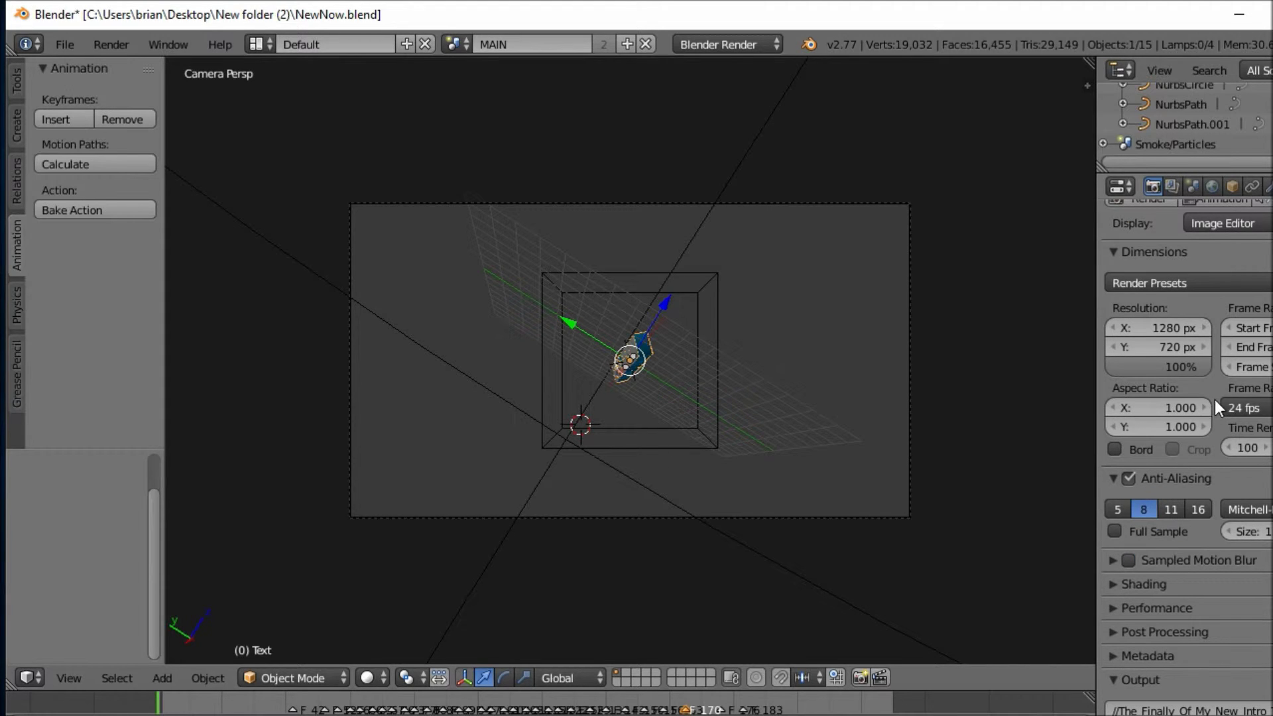
left_click(1250, 293)
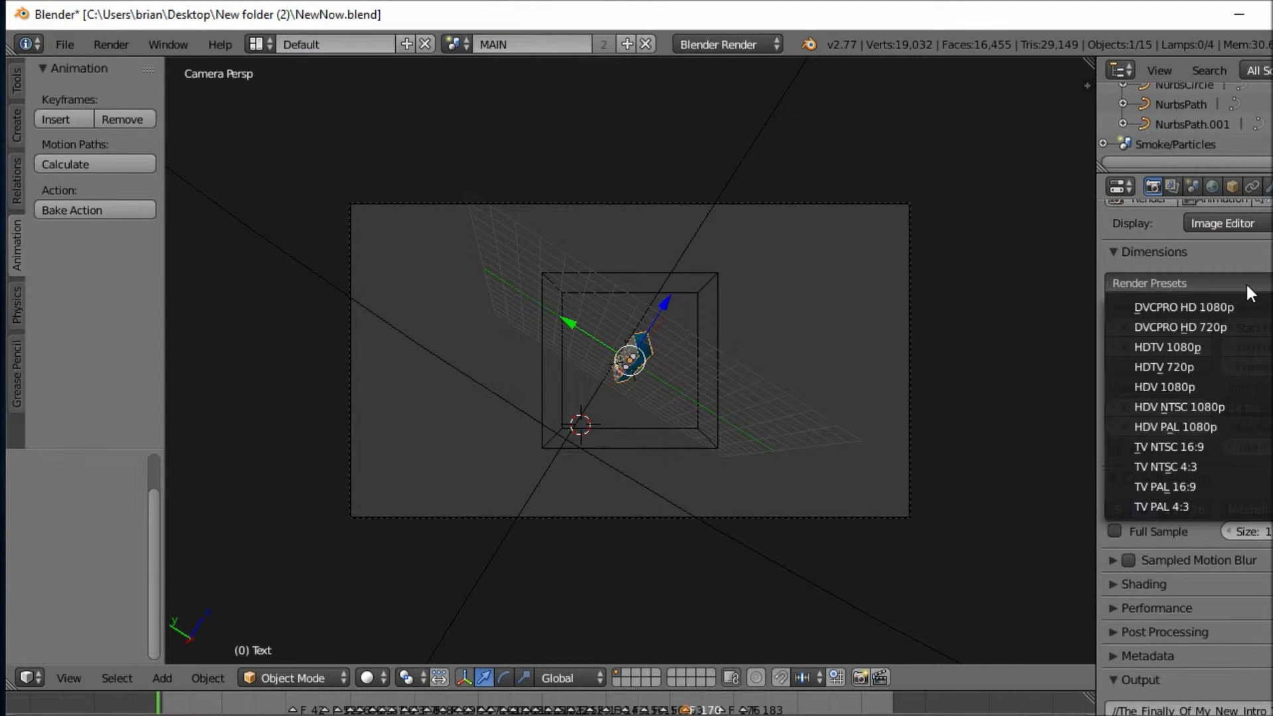
scroll(1130, 551, "down", 4)
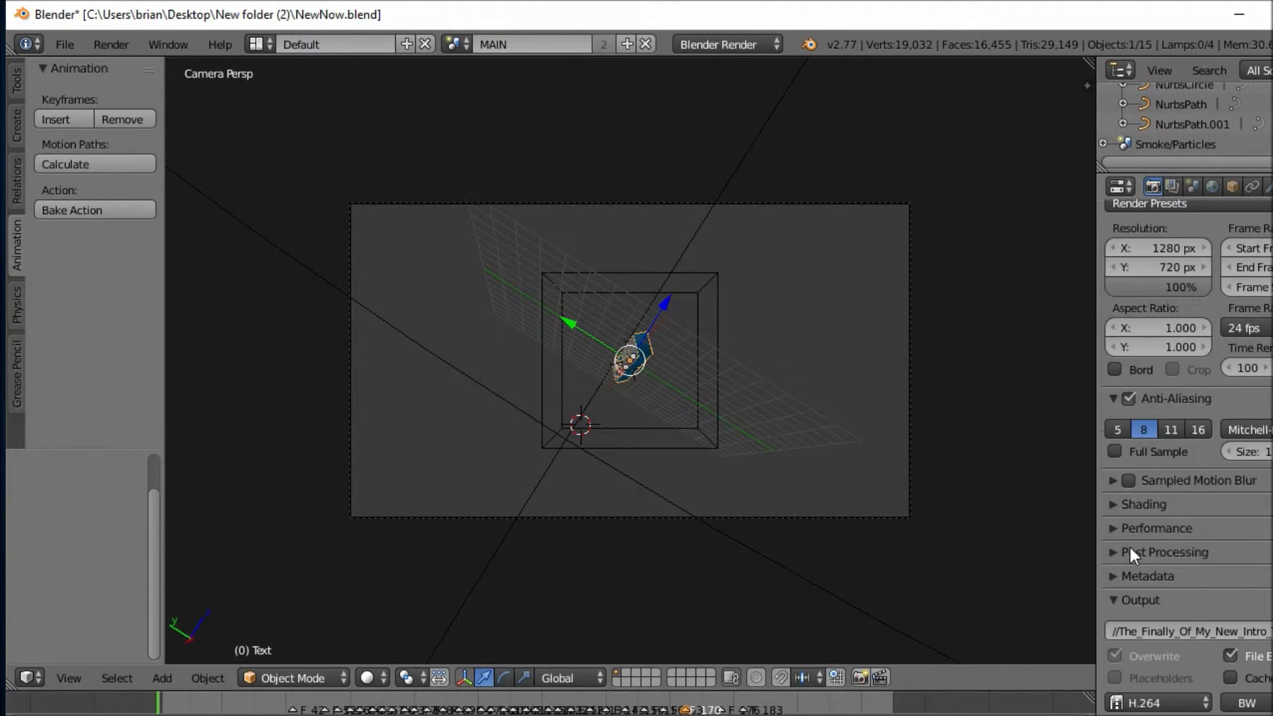
scroll(1130, 548, "down", 1)
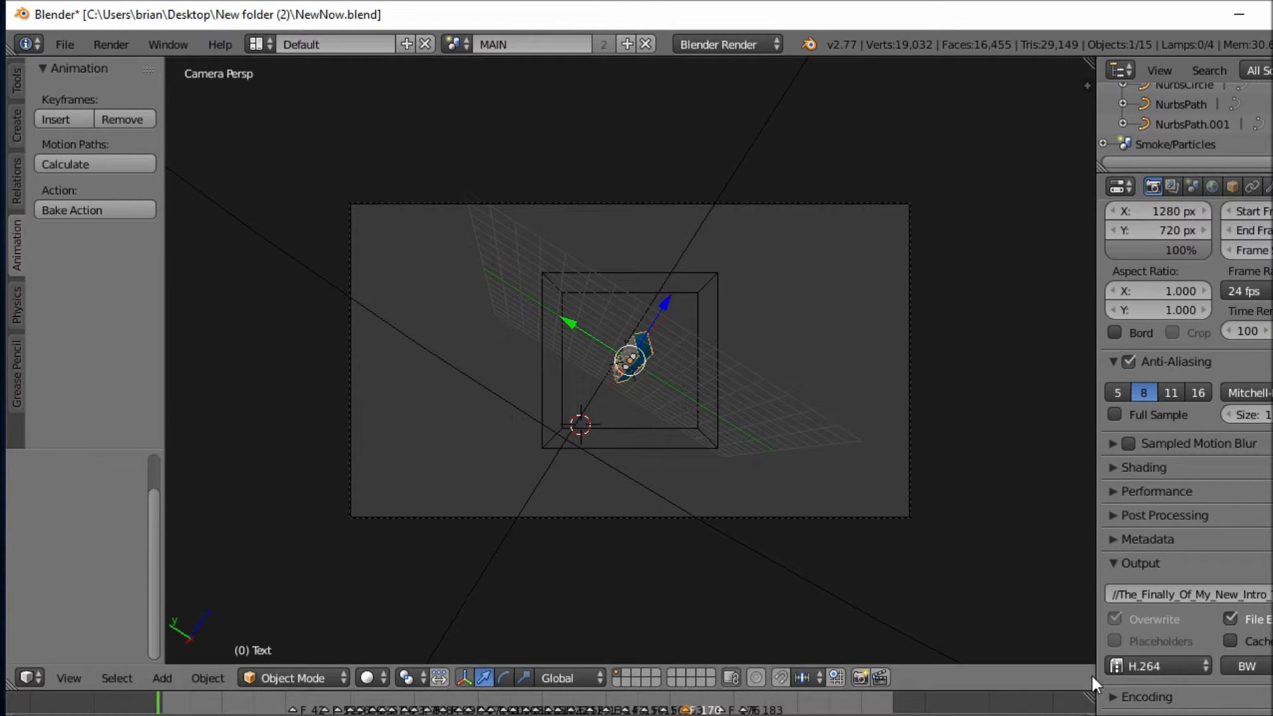
left_click(1155, 671)
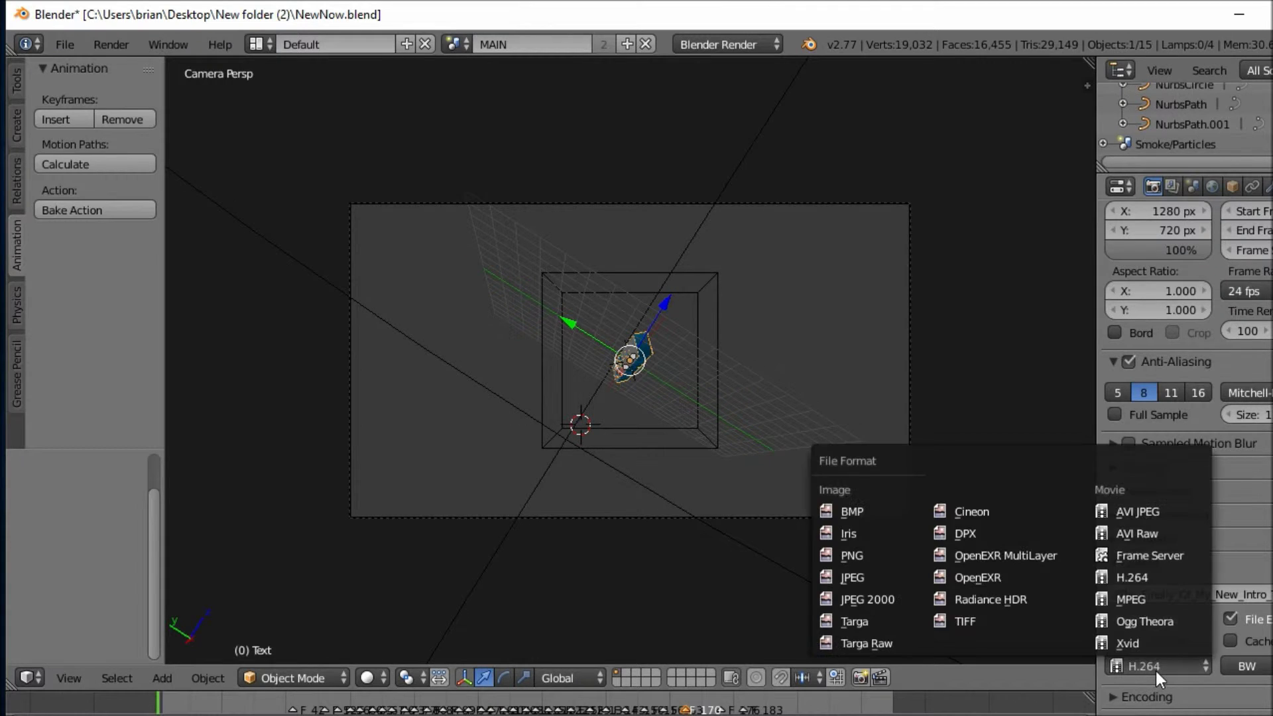
left_click(1128, 606)
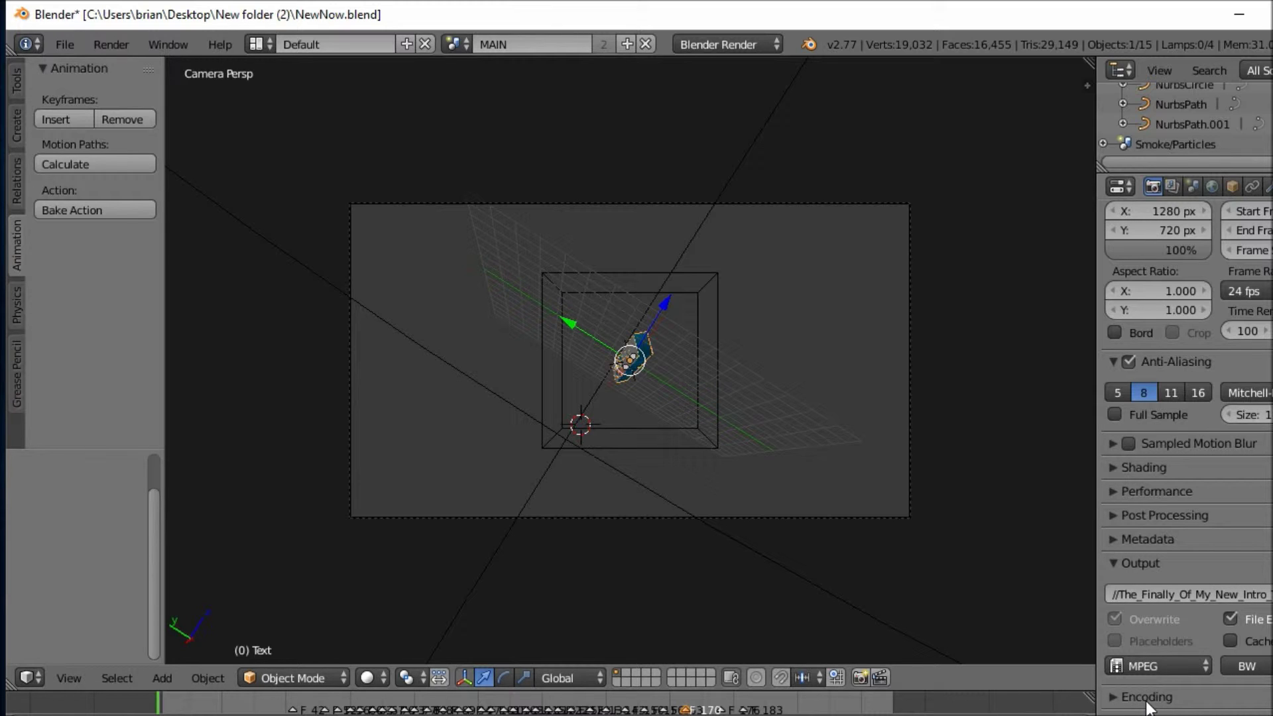
left_click(1114, 699)
scroll(1118, 704, "down", 4)
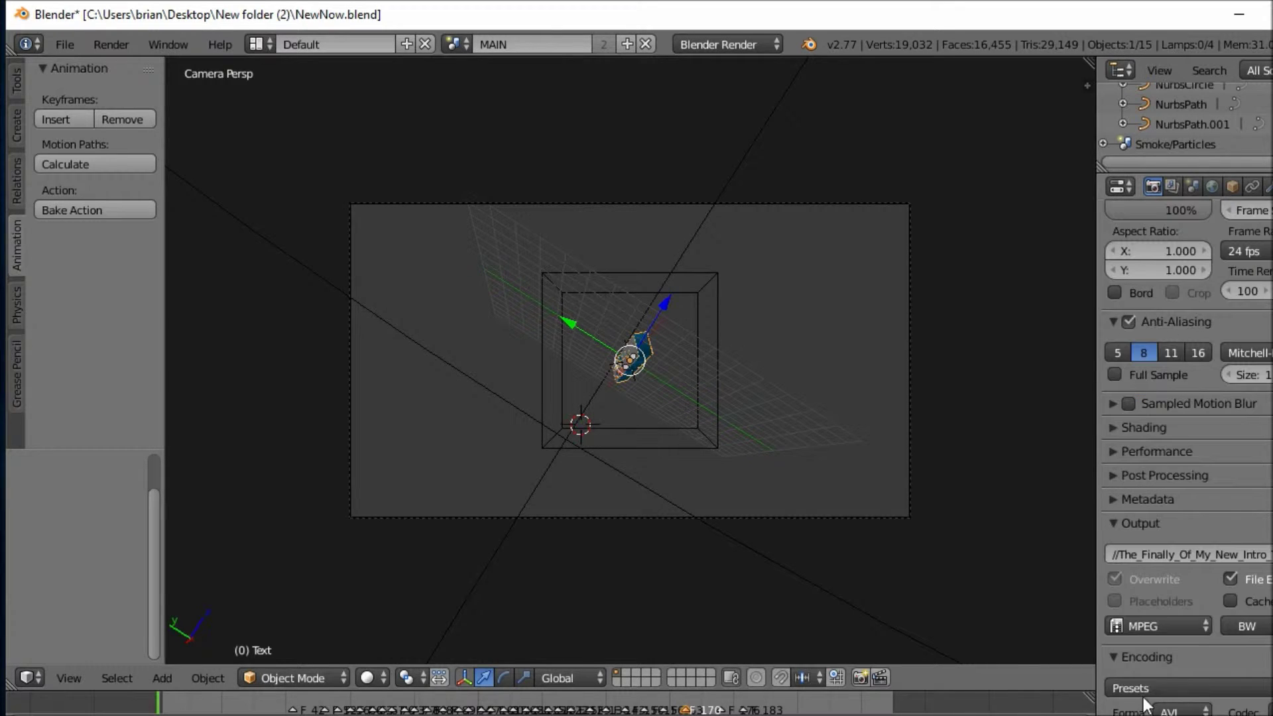
left_click(1163, 605)
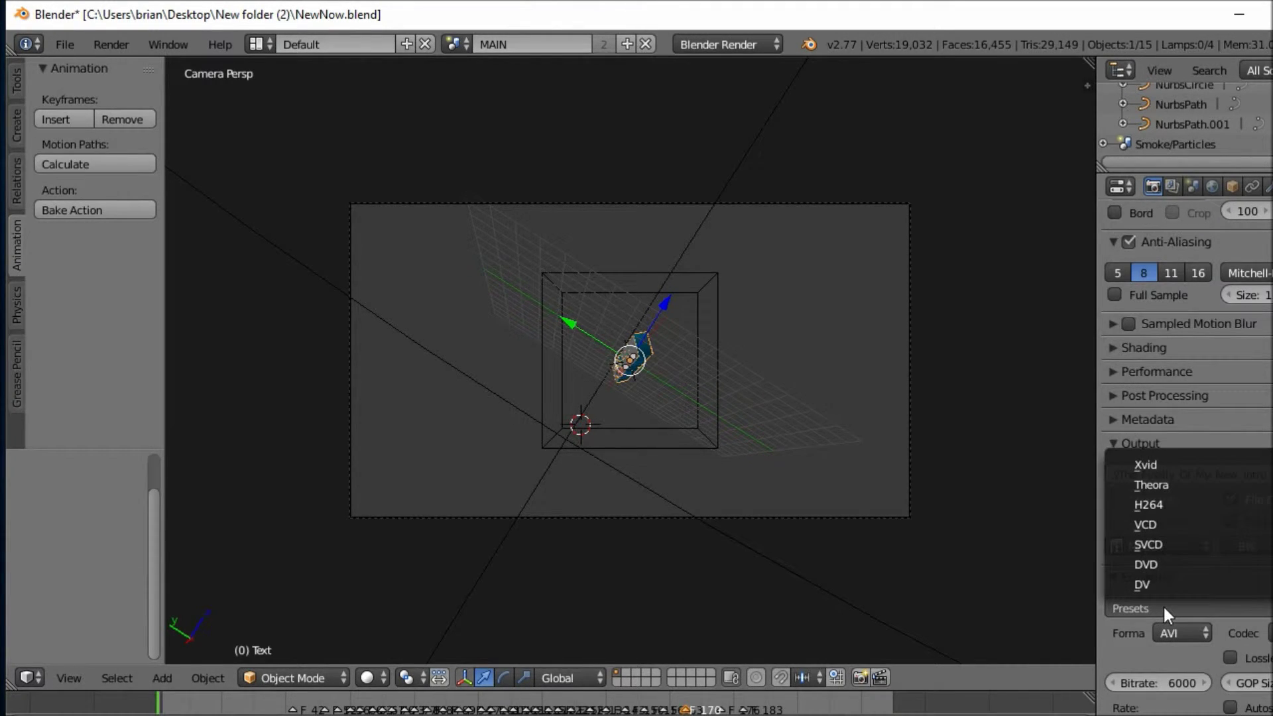
Set the encoding container to MPEG-4, keeping MP3 as the audio codec
left_click(1191, 634)
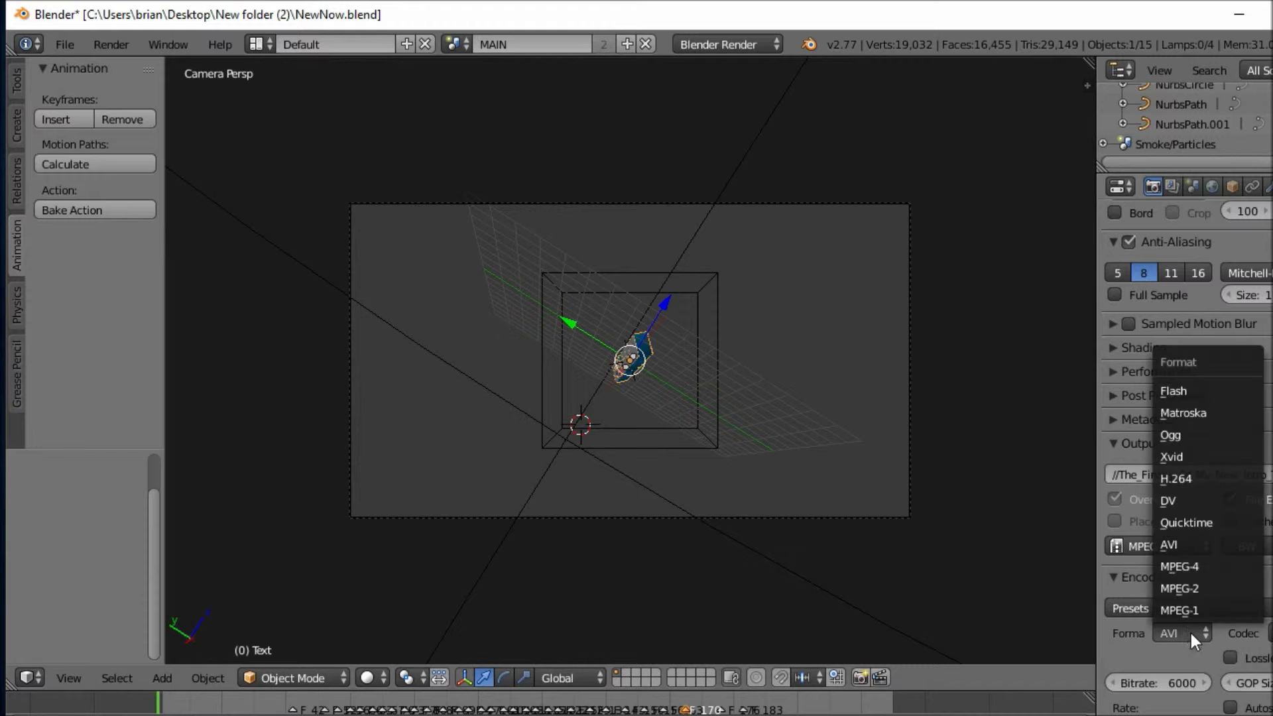
left_click(1189, 566)
scroll(1256, 617, "down", 5)
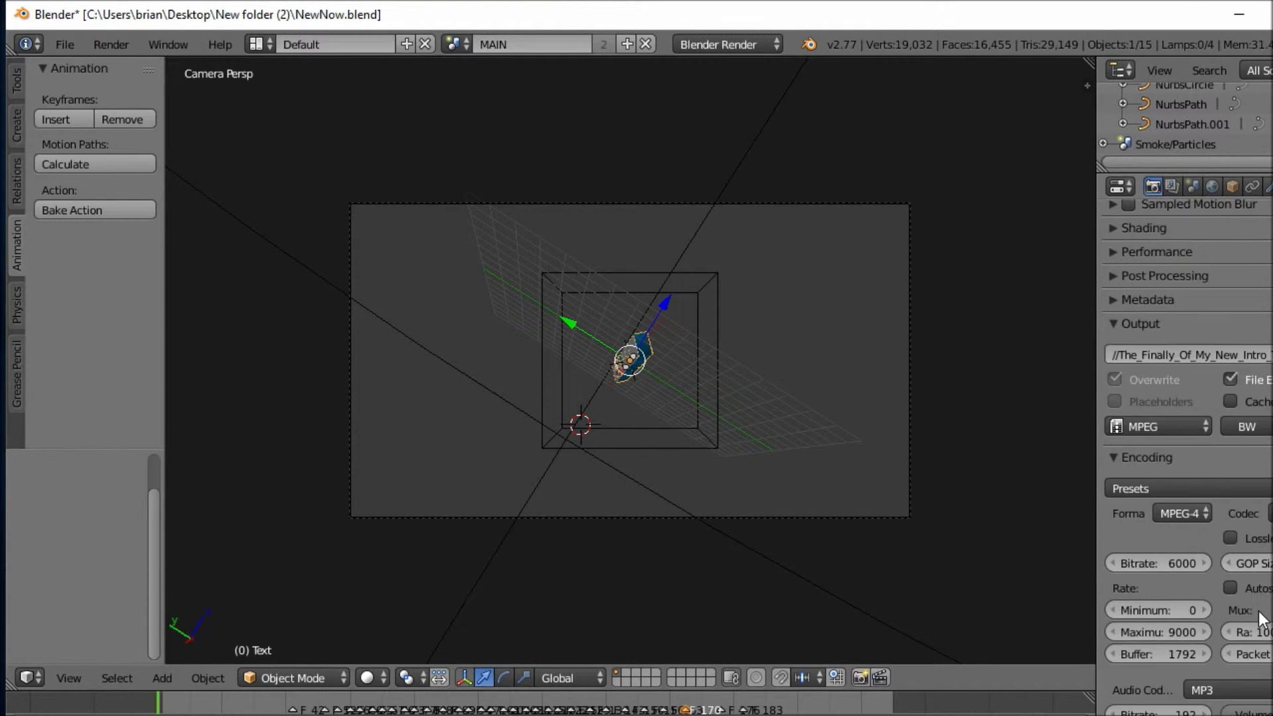
left_click(1216, 691)
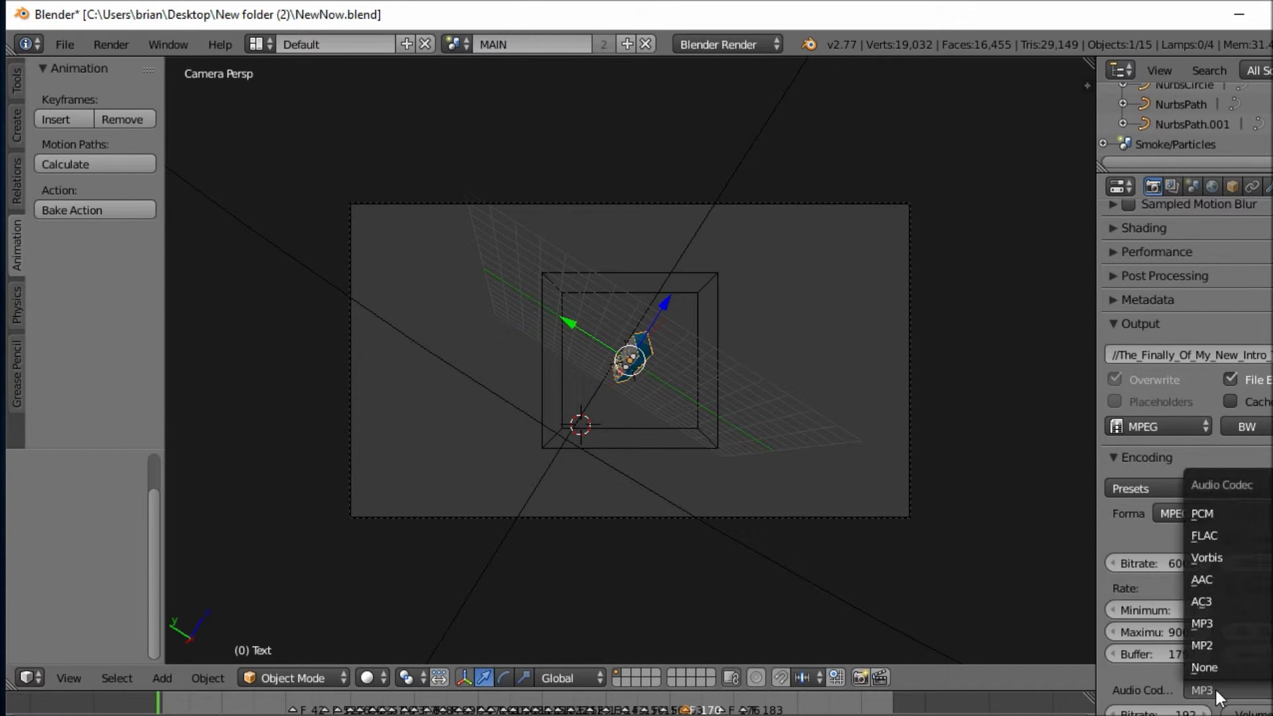
left_click(1223, 624)
scroll(1204, 639, "up", 1)
scroll(1201, 630, "down", 2)
scroll(1207, 543, "up", 8)
scroll(1225, 476, "down", 4)
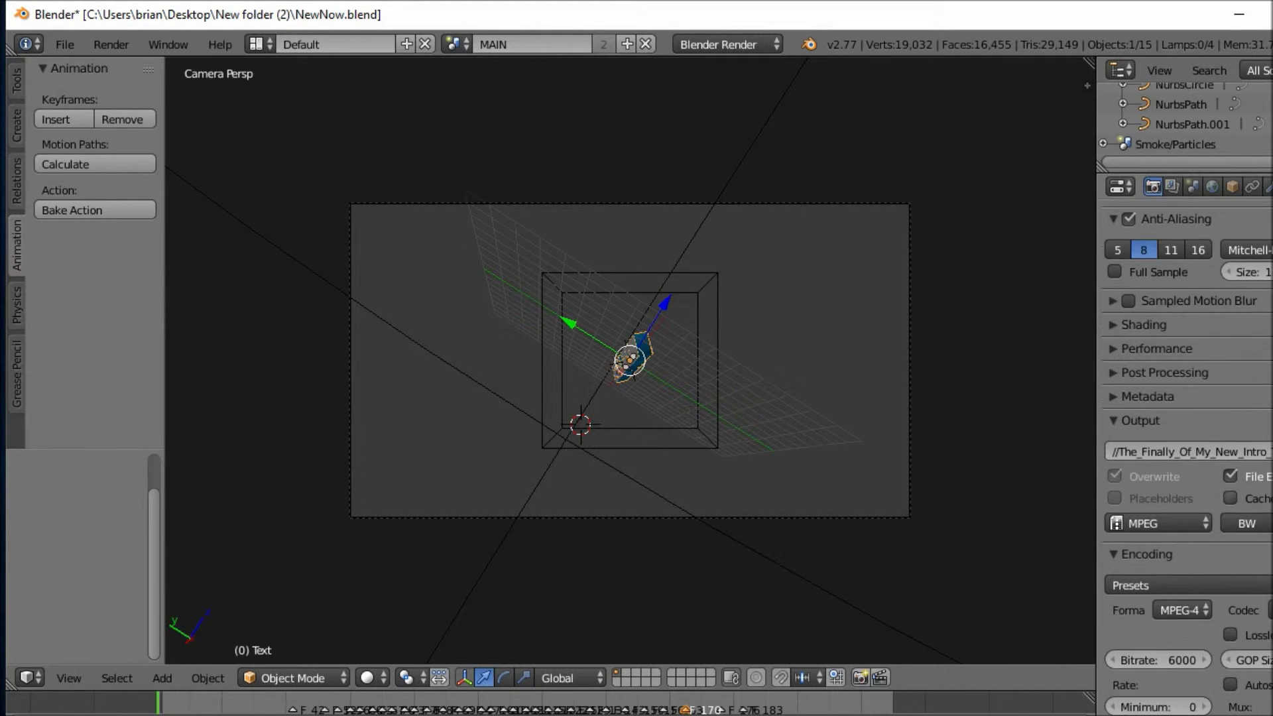
Point the render output path into the Rendered intro folder
left_click(1268, 452)
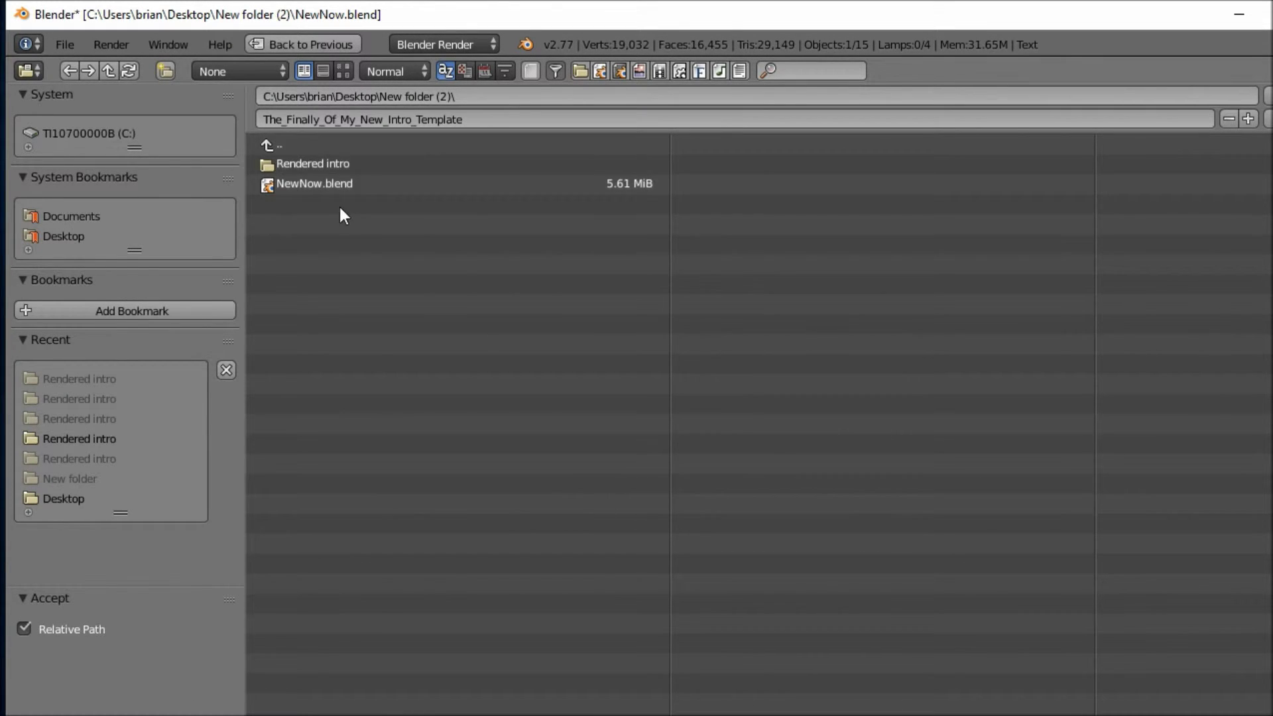
left_click(335, 164)
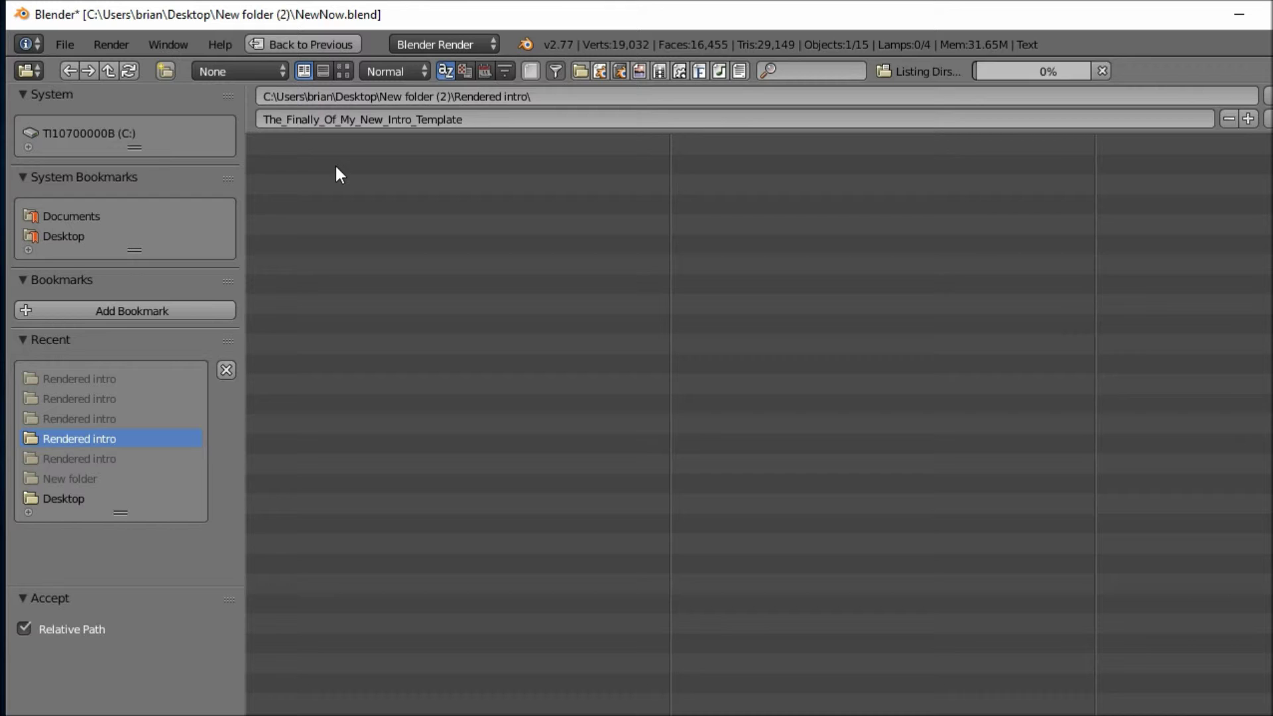
left_click(1266, 96)
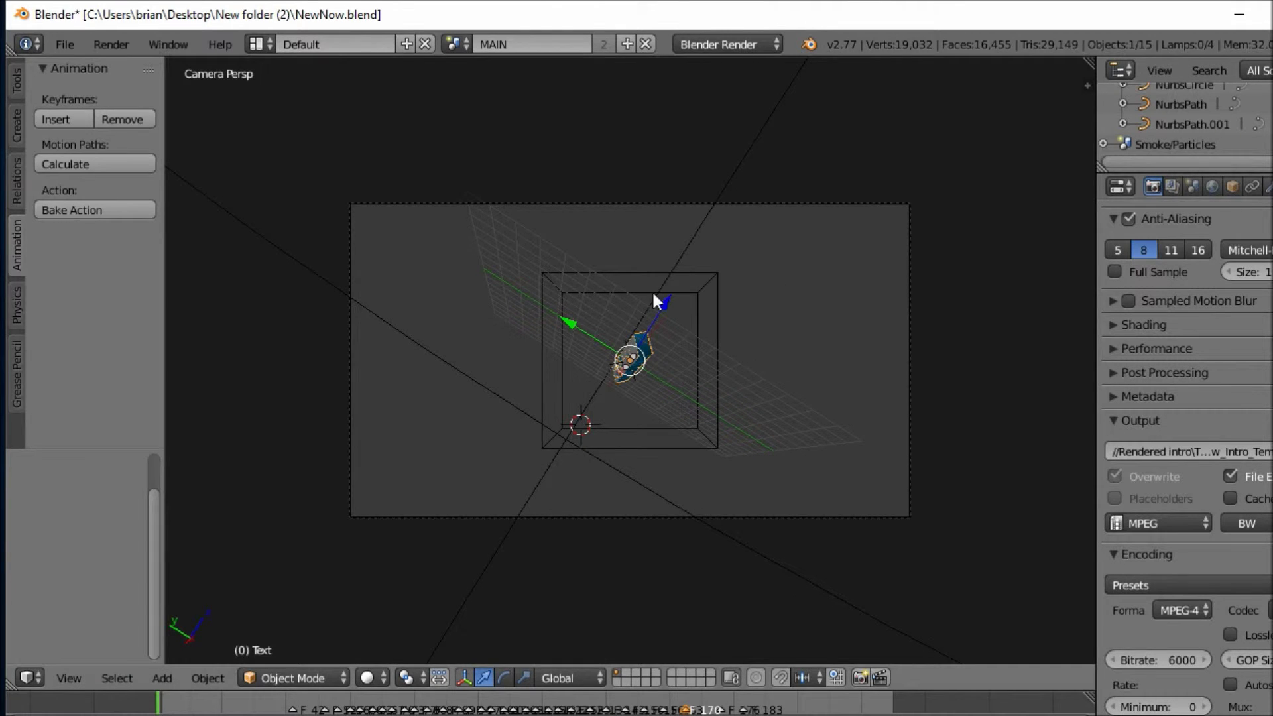
scroll(723, 352, "up", 5)
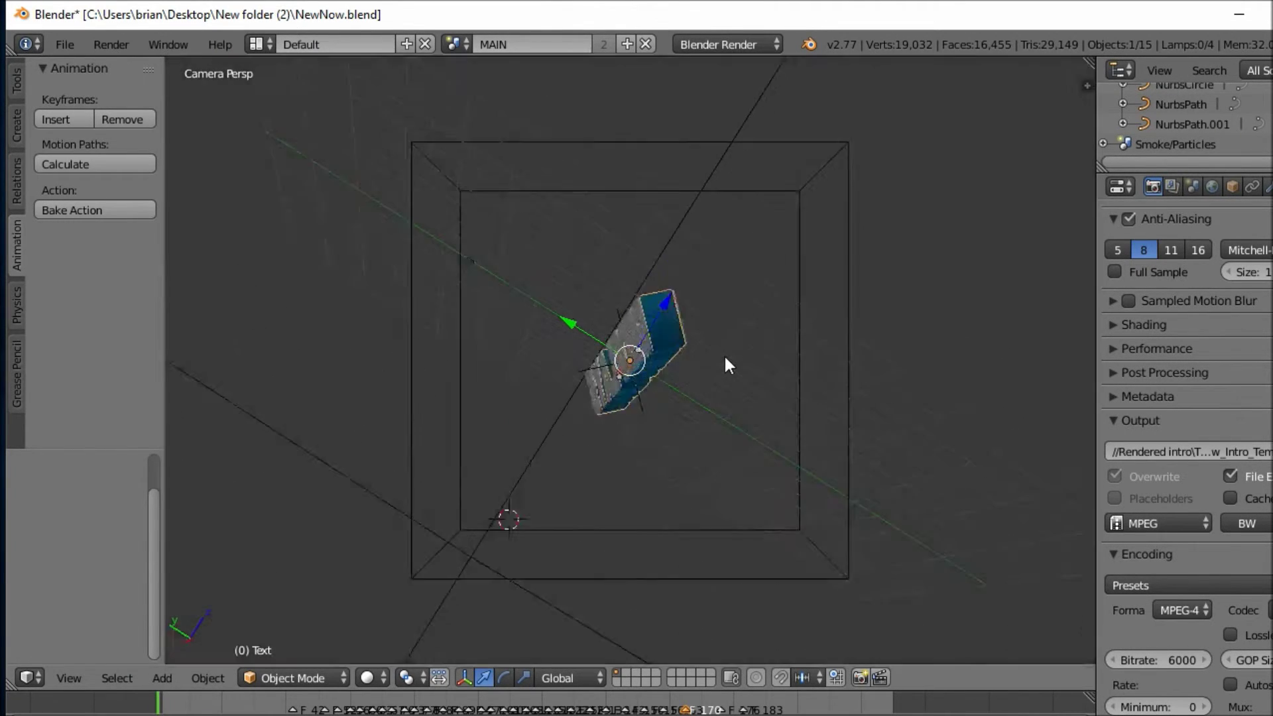
scroll(723, 353, "down", 8)
scroll(727, 358, "up", 2)
scroll(1214, 286, "up", 10)
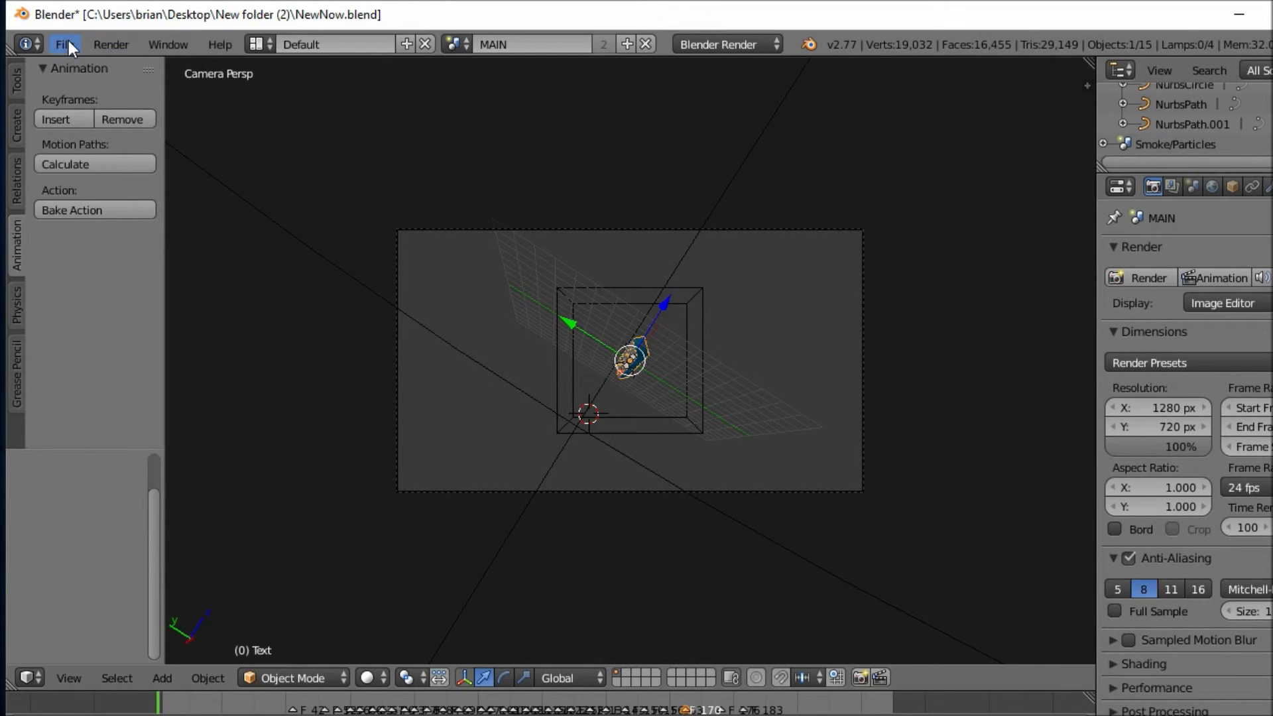
Start rendering the full animation with Render > Render Animation
left_click(114, 45)
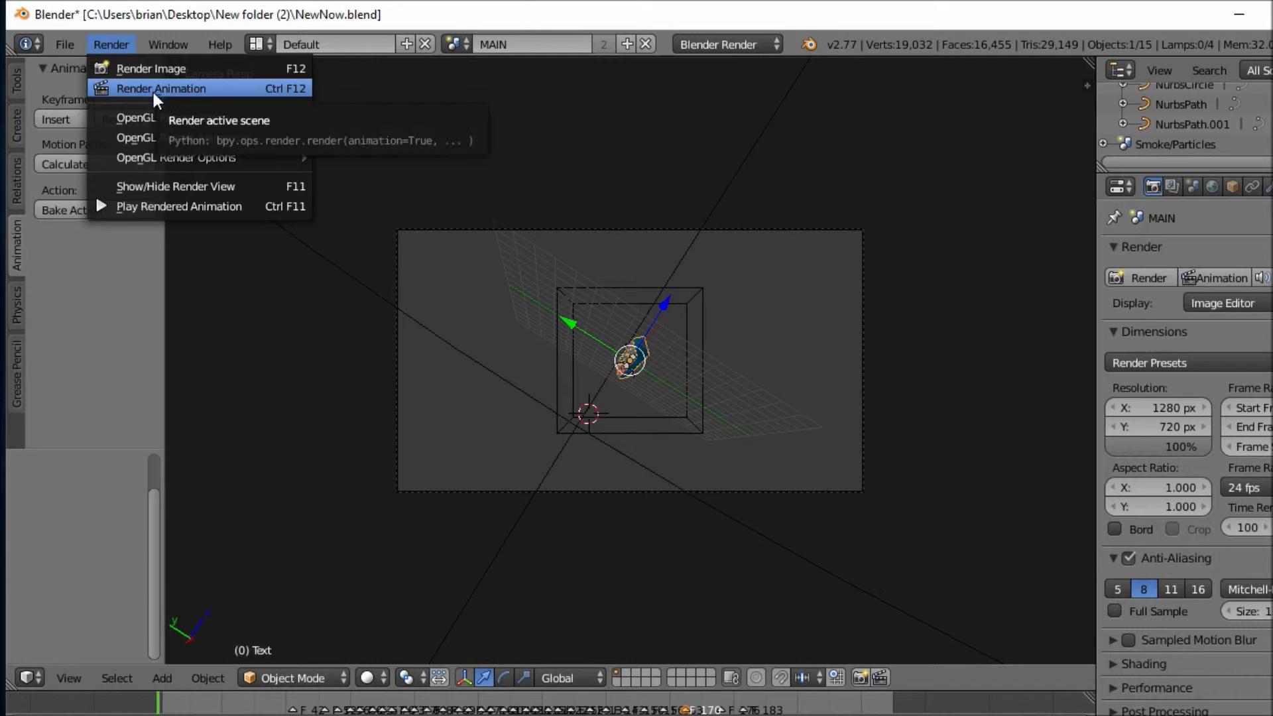
left_click(229, 88)
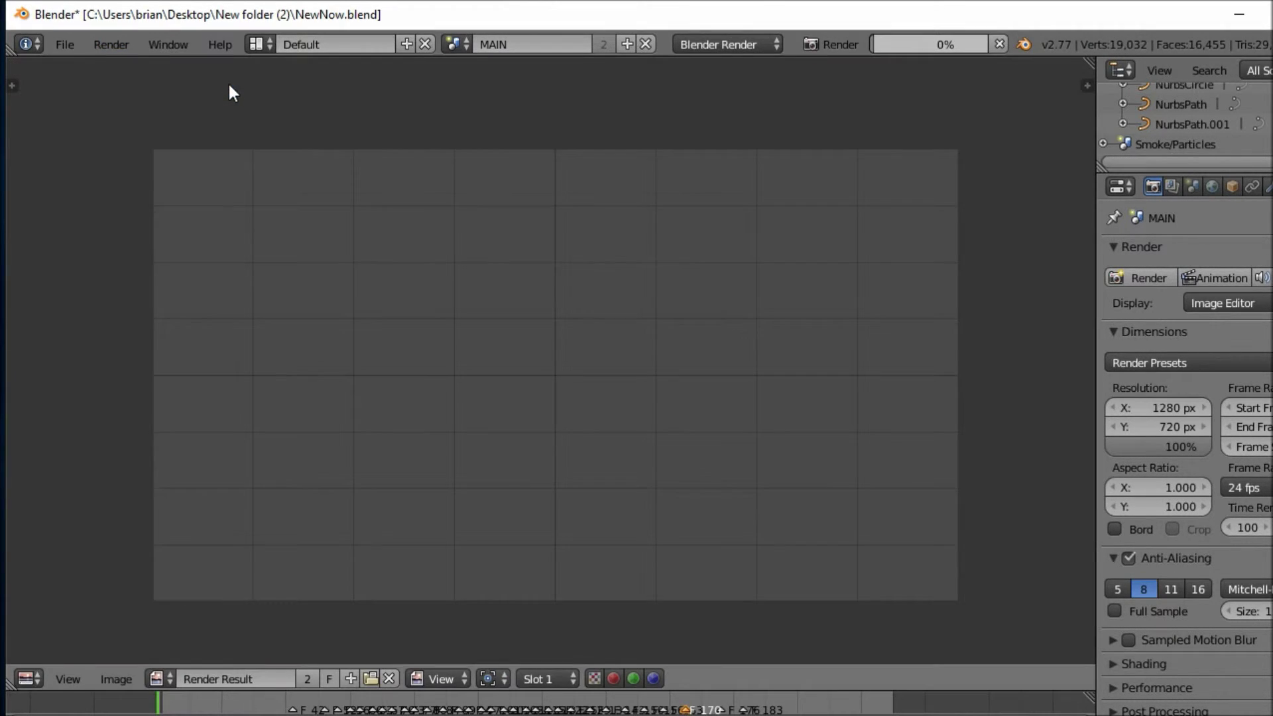